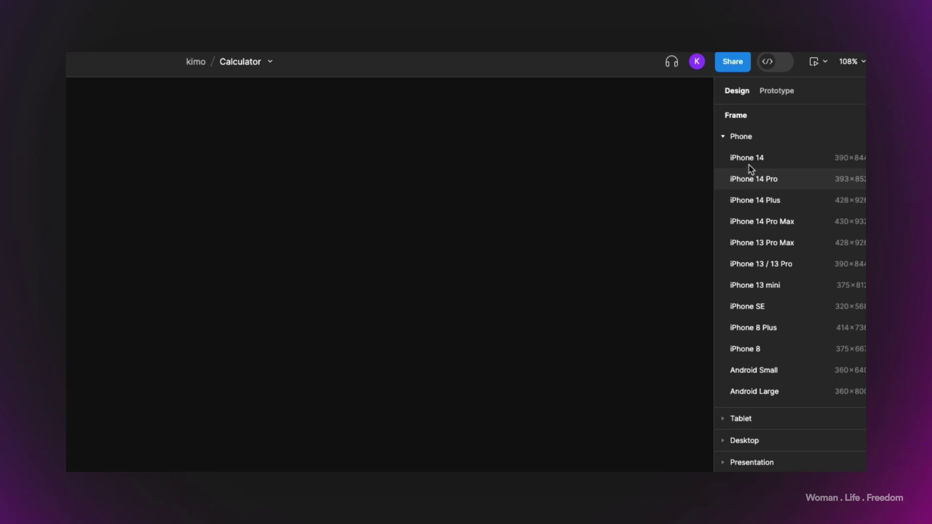
Create an iPhone 14 frame on the Calculator page and rename it Demo
{"action": "left_click", "coordinate": [752, 167]}
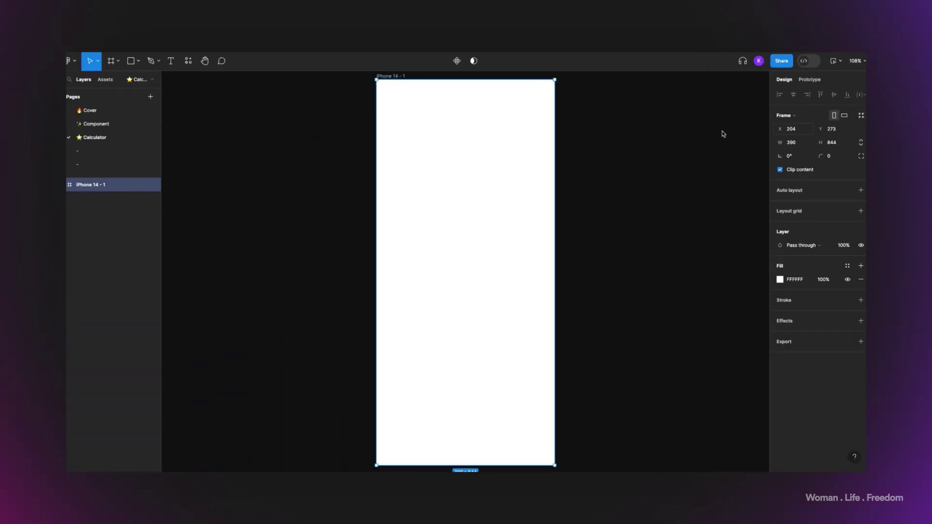
{"action": "double_click", "coordinate": [390, 76]}
{"action": "type", "text": "Demo"}
{"action": "left_click", "coordinate": [320, 114]}
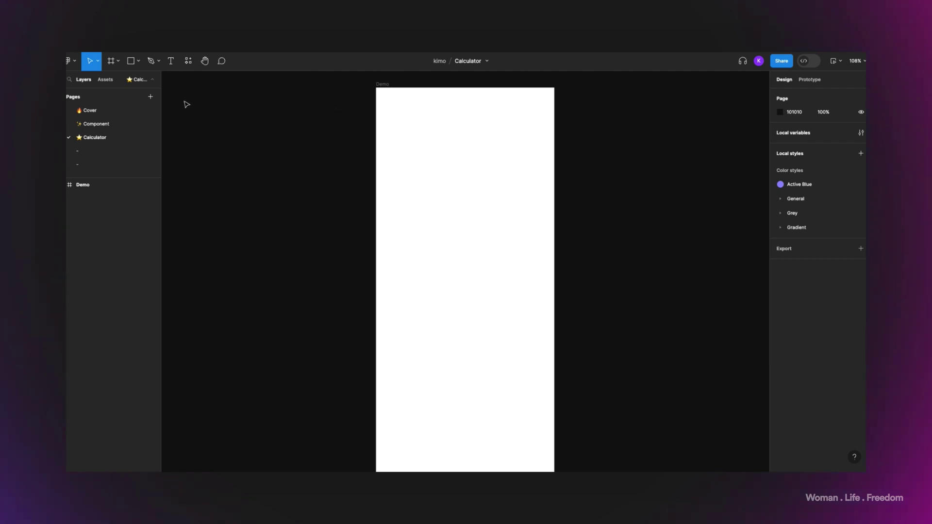
Place a Dial_btn component instance in the Demo frame and change its label to 1
{"action": "left_click", "coordinate": [105, 79]}
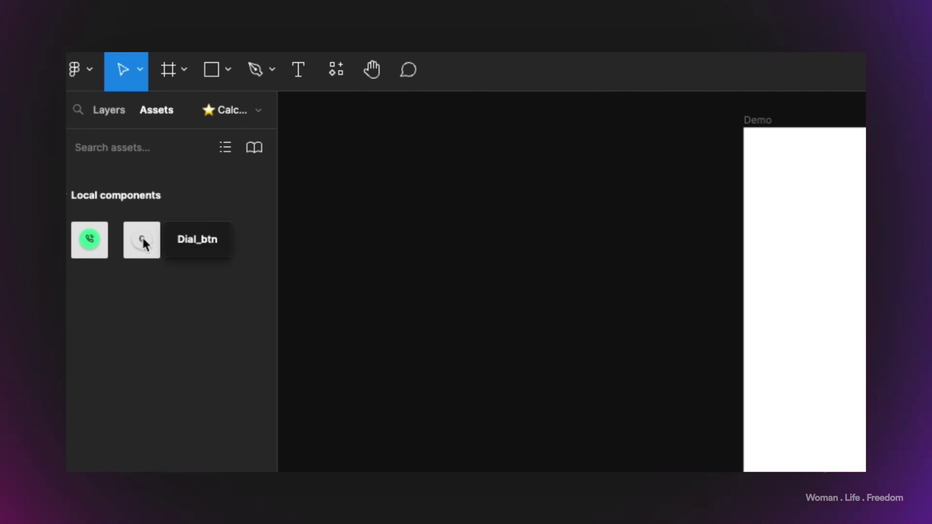
{"action": "left_click_drag", "start_coordinate": [142, 239], "coordinate": [826, 407]}
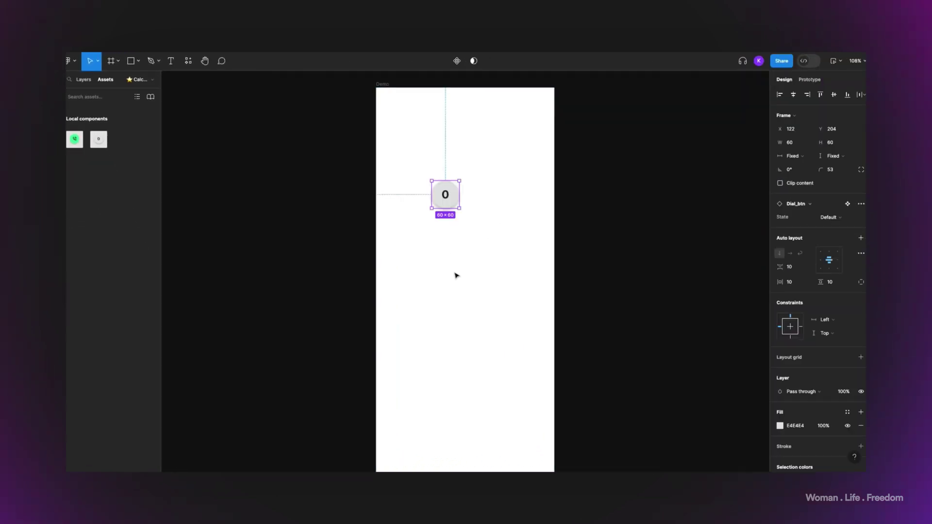
{"action": "left_click_drag", "start_coordinate": [446, 196], "coordinate": [419, 202]}
{"action": "double_click", "coordinate": [417, 201]}
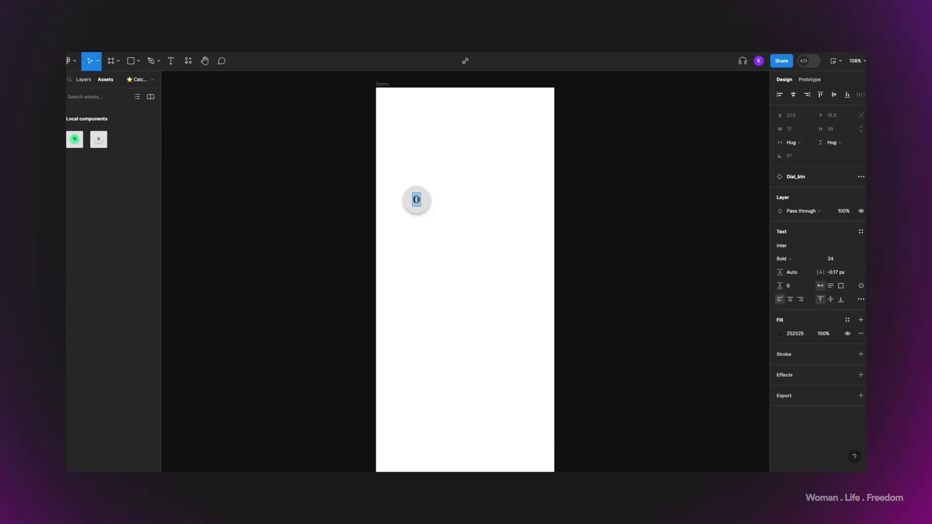
{"action": "type", "text": "1"}
{"action": "key", "text": "Escape"}
Duplicate the 1 button beside the original and open the copy's label for editing
{"action": "left_click", "coordinate": [424, 212]}
{"action": "left_click_drag", "start_coordinate": [423, 212], "coordinate": [460, 201]}
{"action": "double_click", "coordinate": [459, 199]}
{"action": "double_click", "coordinate": [459, 199]}
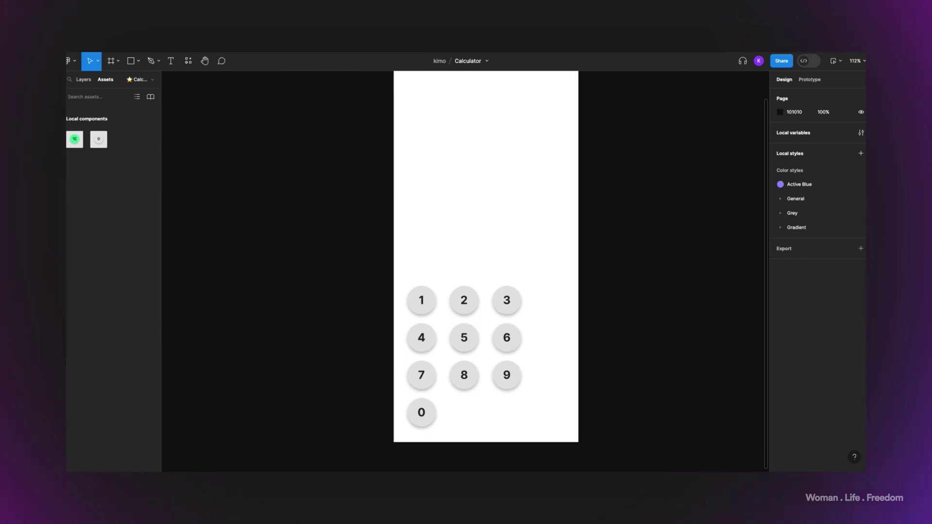
Duplicate the 3 button beside itself with the label +, and copy that new button down to the row of 6
{"action": "left_click", "coordinate": [508, 309]}
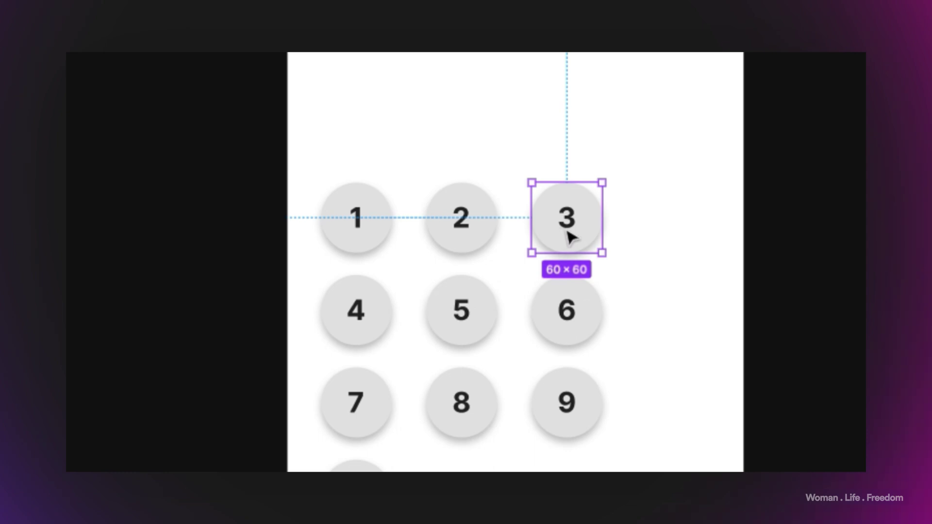
{"action": "left_click_drag", "start_coordinate": [568, 230], "coordinate": [653, 242]}
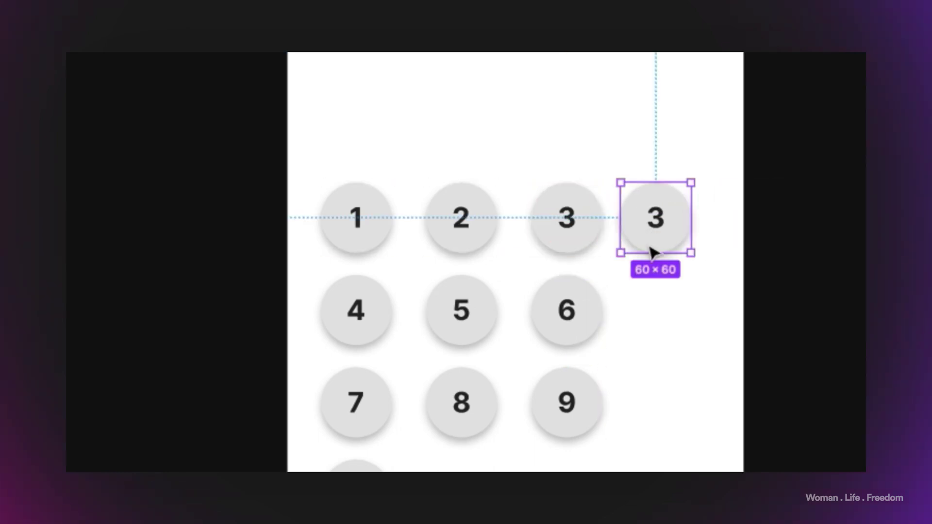
{"action": "double_click", "coordinate": [656, 229]}
{"action": "double_click", "coordinate": [653, 222]}
{"action": "key", "text": "BackSpace"}
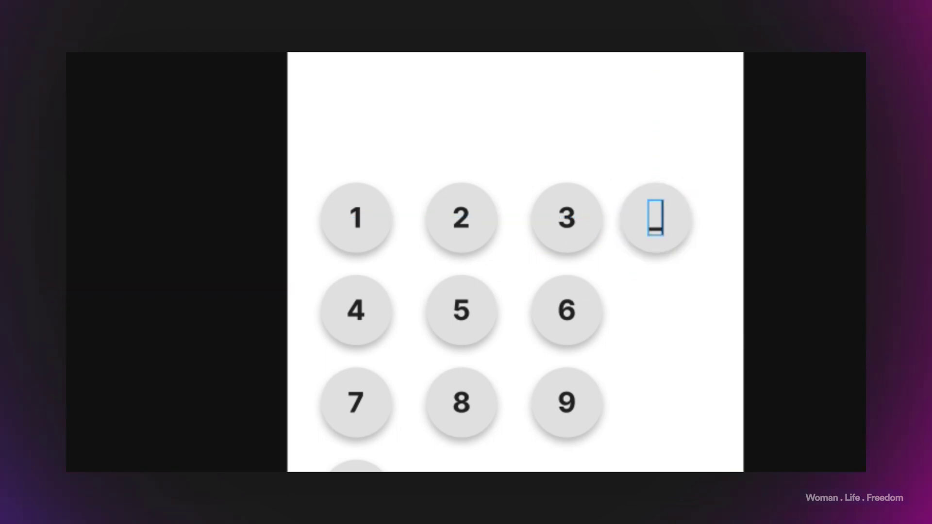
{"action": "type", "text": "+"}
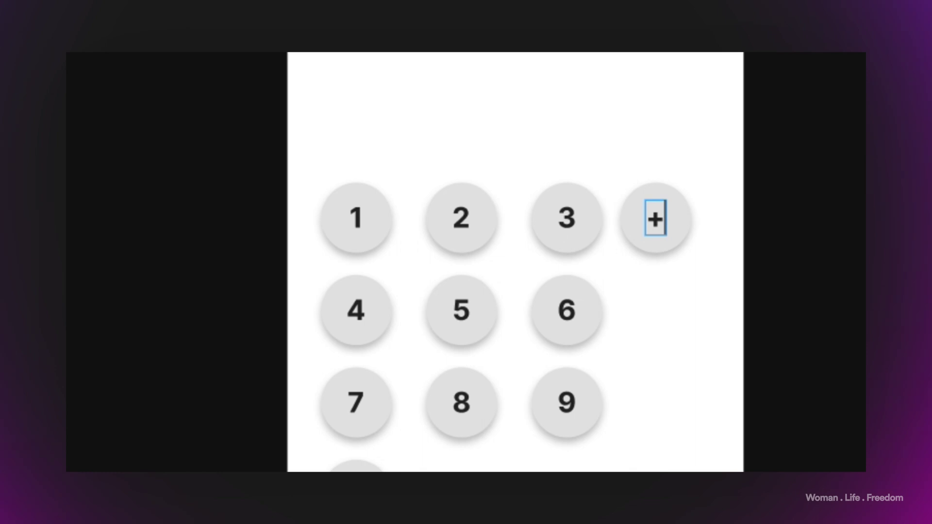
{"action": "key", "text": "Escape"}
{"action": "left_click_drag", "start_coordinate": [677, 239], "coordinate": [663, 323]}
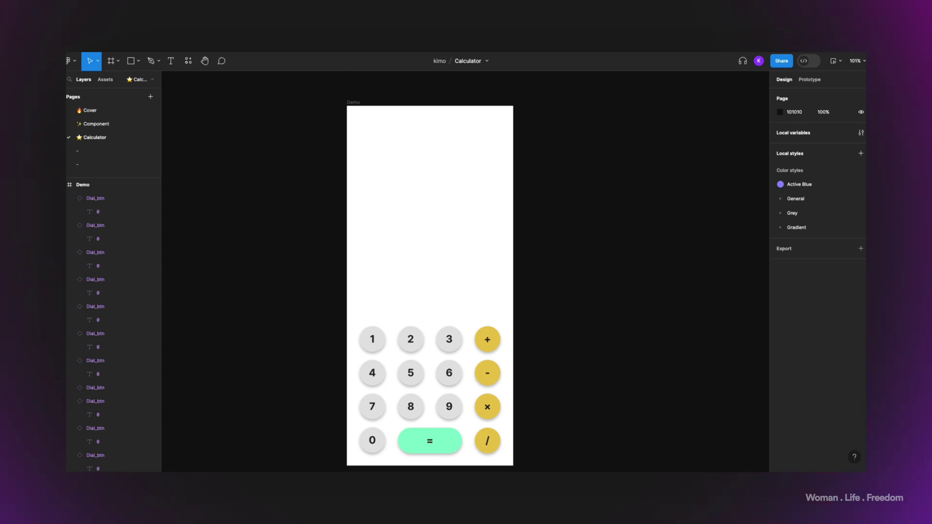
Add the text 23432523 to the Demo frame and position it above the keypad
{"action": "left_click", "coordinate": [170, 61]}
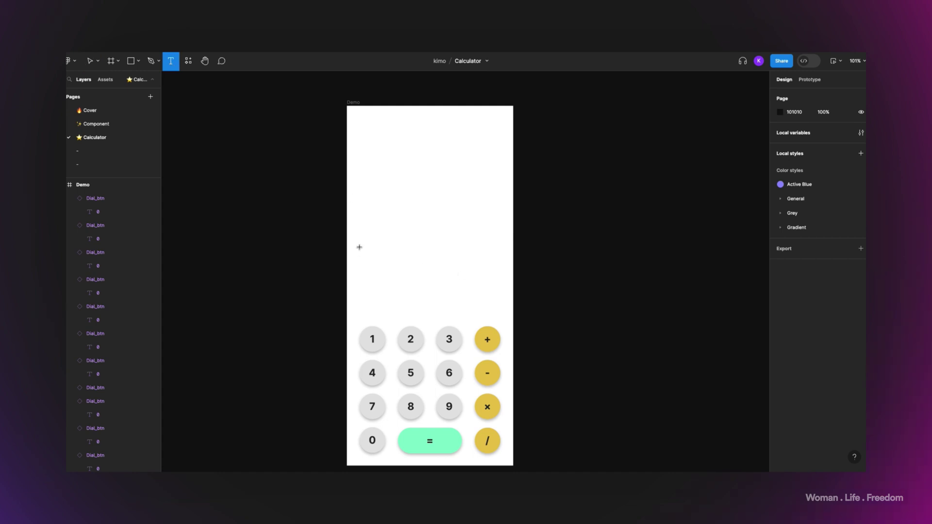
{"action": "left_click", "coordinate": [383, 254]}
{"action": "type", "text": "23432523"}
{"action": "key", "text": "Escape"}
{"action": "left_click_drag", "start_coordinate": [454, 261], "coordinate": [432, 266]}
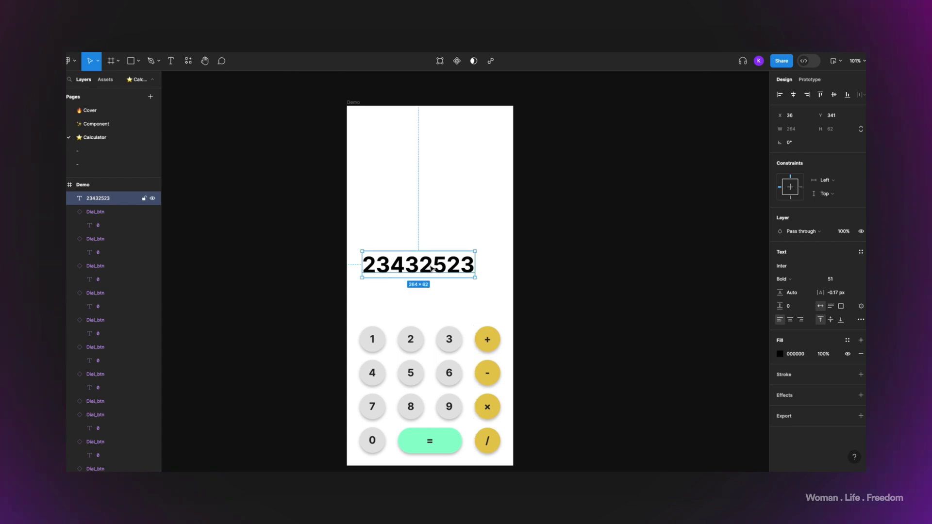
Duplicate the 23432523 text directly below the original and set the copy's font size to 30
{"action": "left_click_drag", "start_coordinate": [417, 268], "coordinate": [413, 298]}
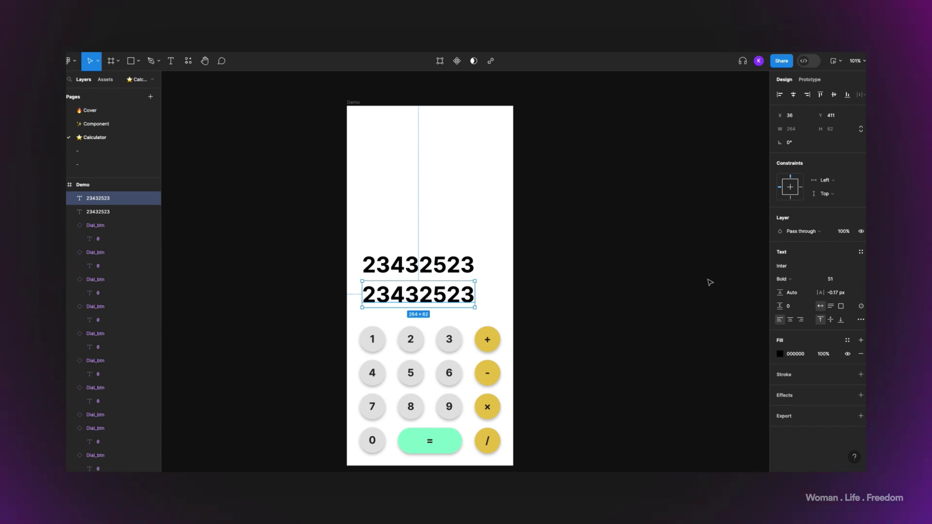
{"action": "left_click", "coordinate": [852, 280]}
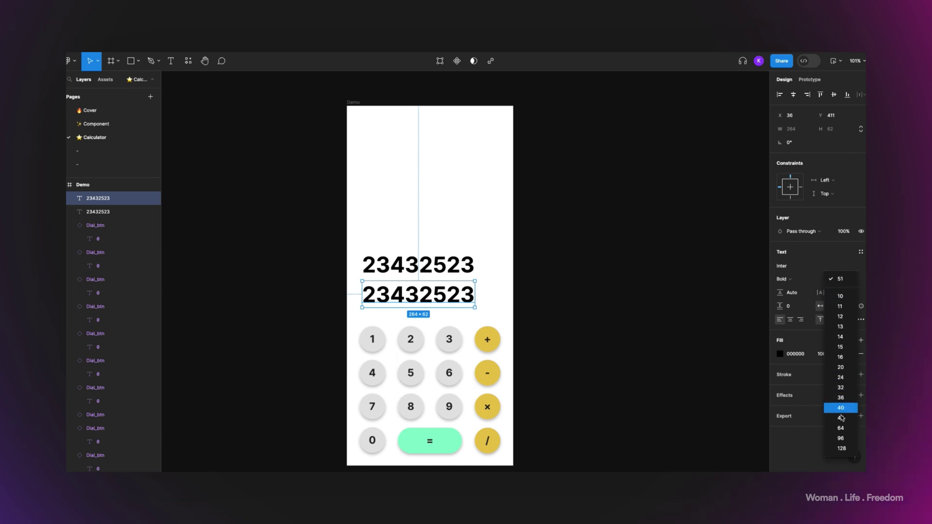
{"action": "left_click", "coordinate": [840, 418]}
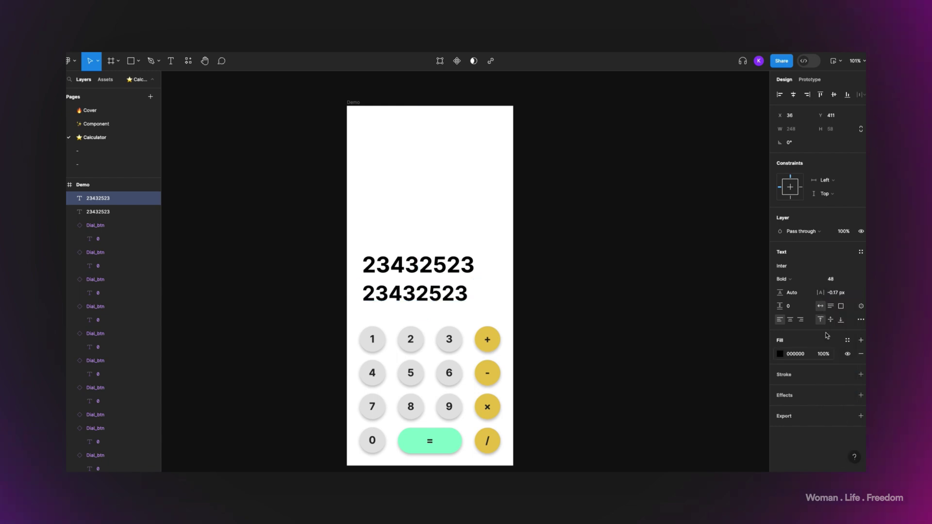
{"action": "left_click", "coordinate": [827, 281]}
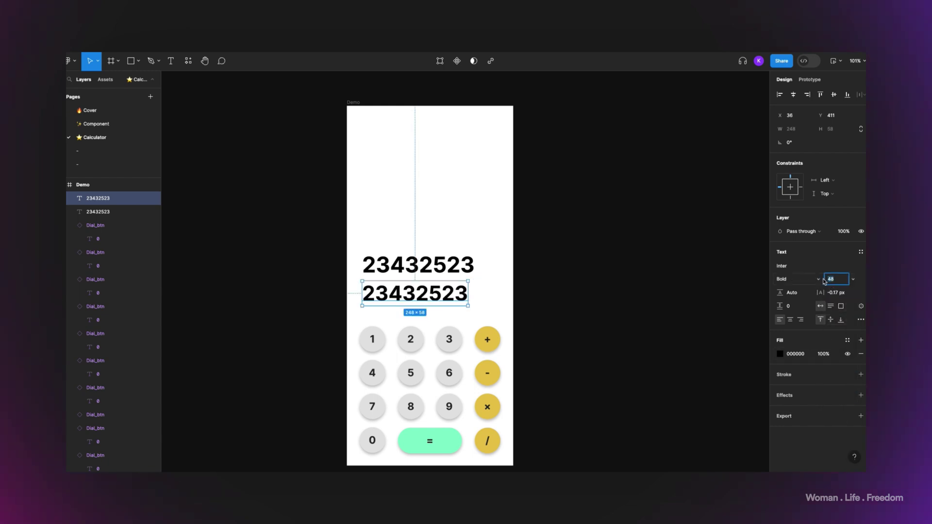
{"action": "type", "text": "30"}
{"action": "key", "text": "Return"}
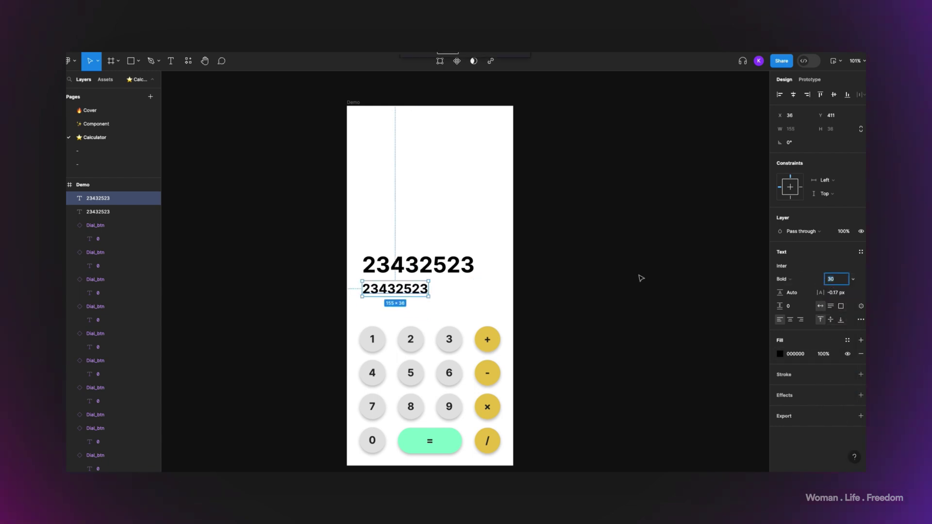
Wrap both 23432523 texts in a vertical auto layout with a spacing of 24
{"action": "left_click", "coordinate": [425, 270]}
{"action": "left_click", "coordinate": [424, 286], "text": "shift"}
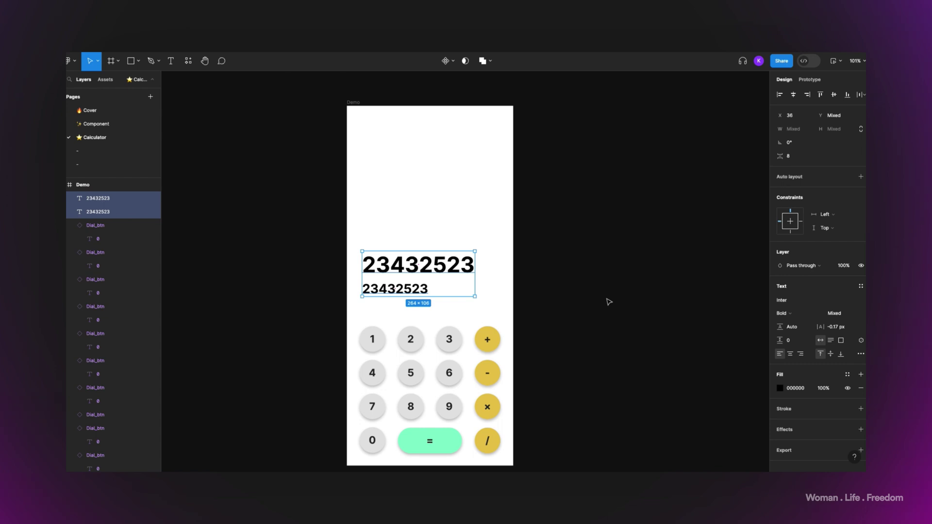
{"action": "key", "text": "shift+a"}
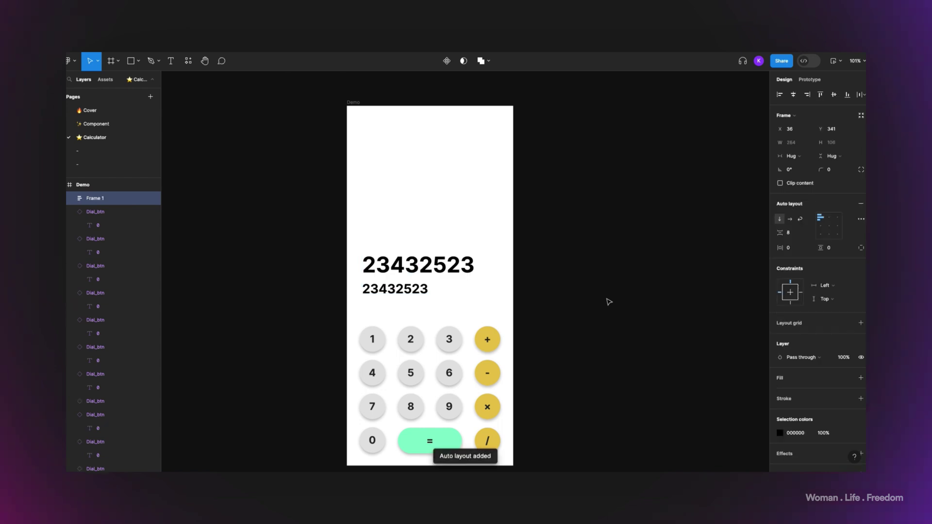
{"action": "left_click_drag", "start_coordinate": [780, 234], "coordinate": [791, 238]}
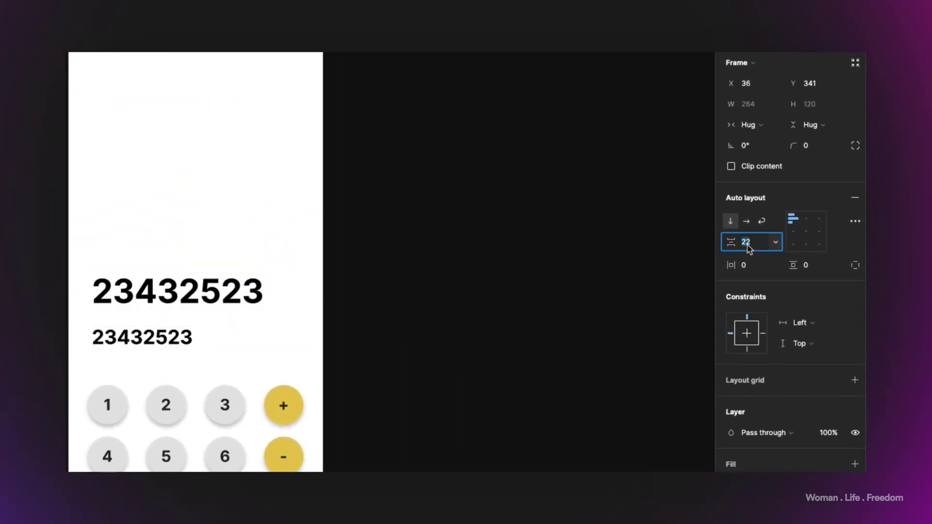
{"action": "type", "text": "24"}
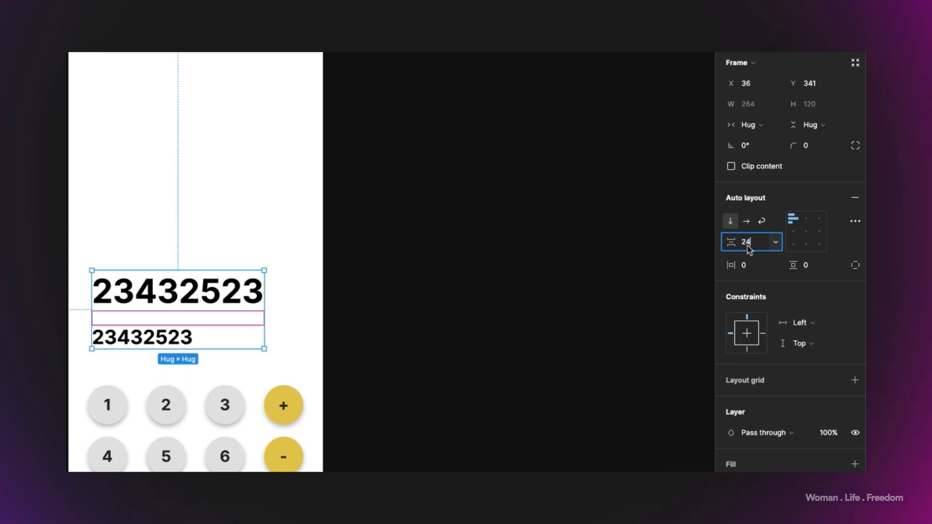
{"action": "key", "text": "Return"}
Widen the auto layout frame to about 324 and open the horizontal resizing options for both texts inside it
{"action": "left_click_drag", "start_coordinate": [256, 327], "coordinate": [303, 337]}
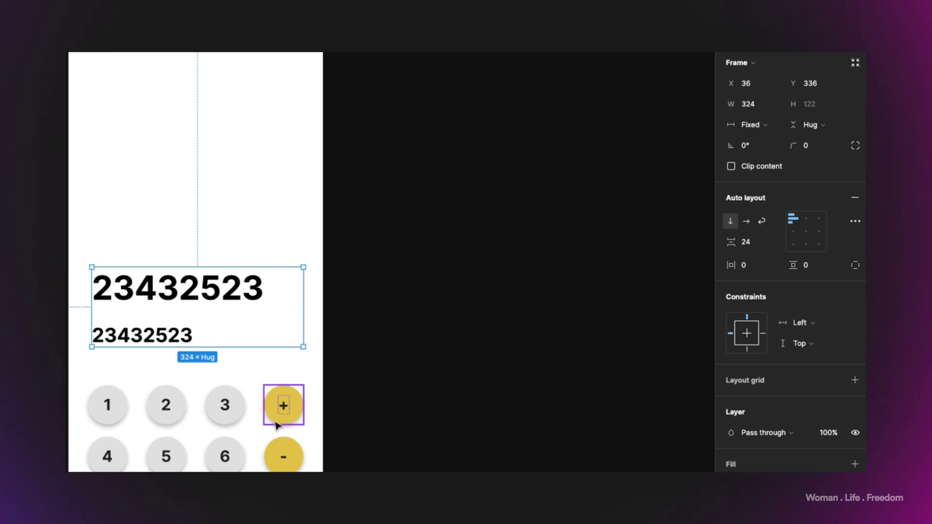
{"action": "left_click", "coordinate": [252, 297]}
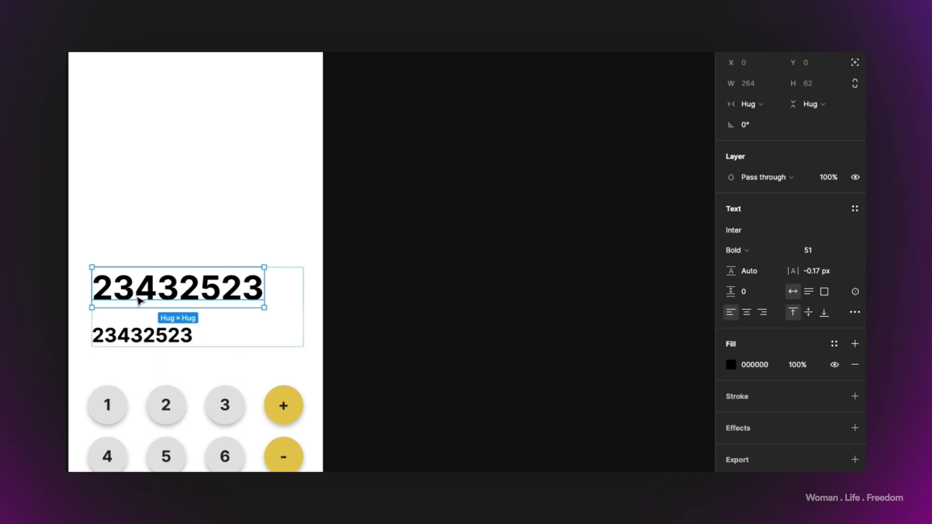
{"action": "left_click", "coordinate": [141, 336], "text": "shift"}
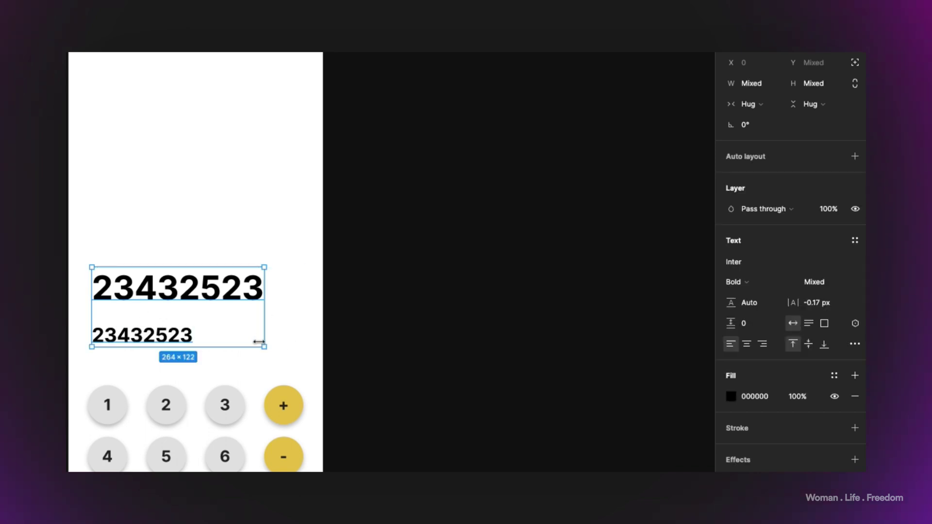
{"action": "left_click", "coordinate": [761, 102]}
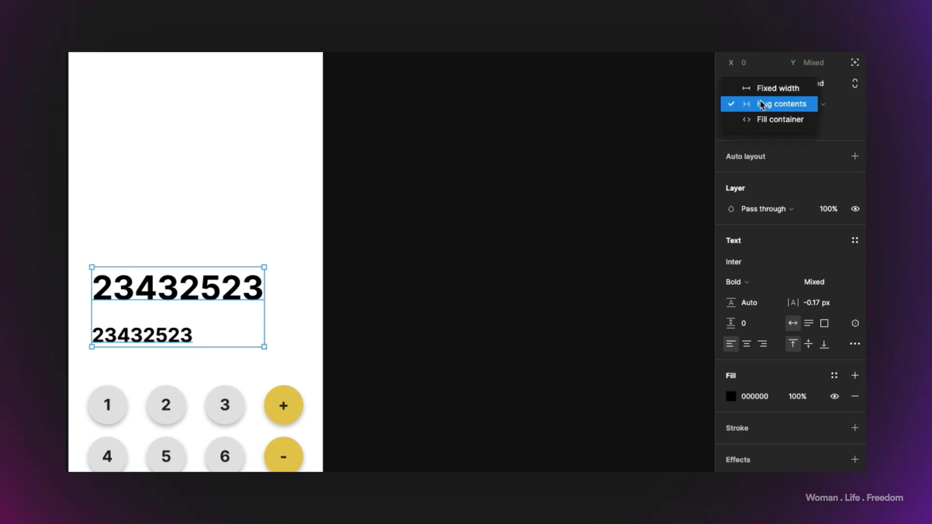
{"action": "left_click", "coordinate": [474, 383]}
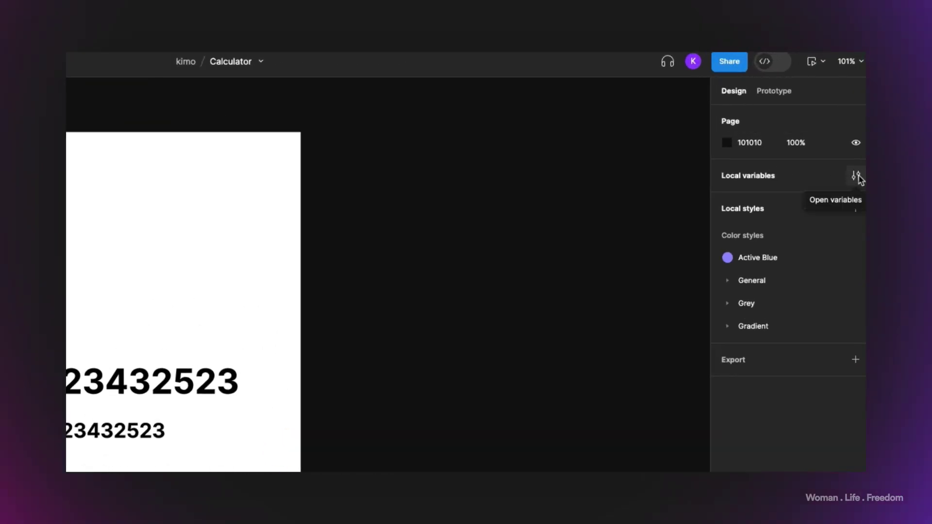
Create three local number variables with the default value 0
{"action": "left_click", "coordinate": [856, 176]}
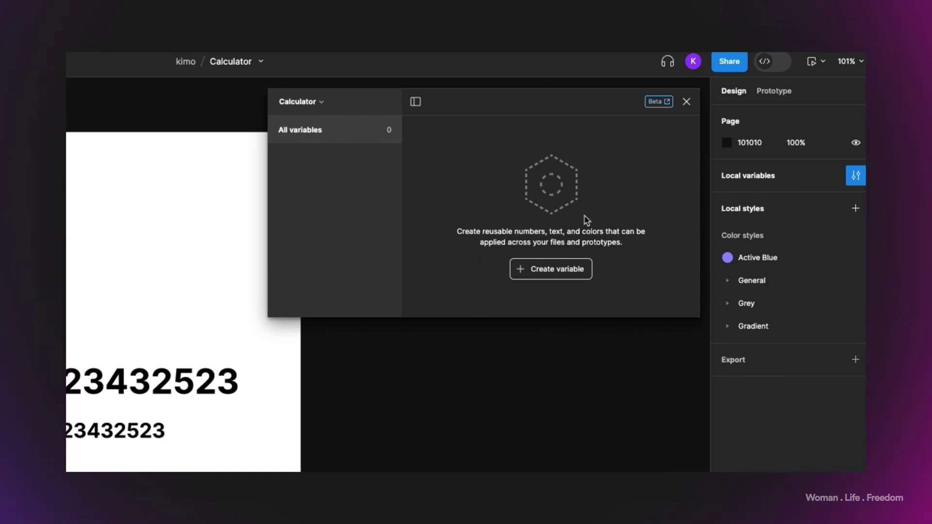
{"action": "left_click", "coordinate": [544, 270]}
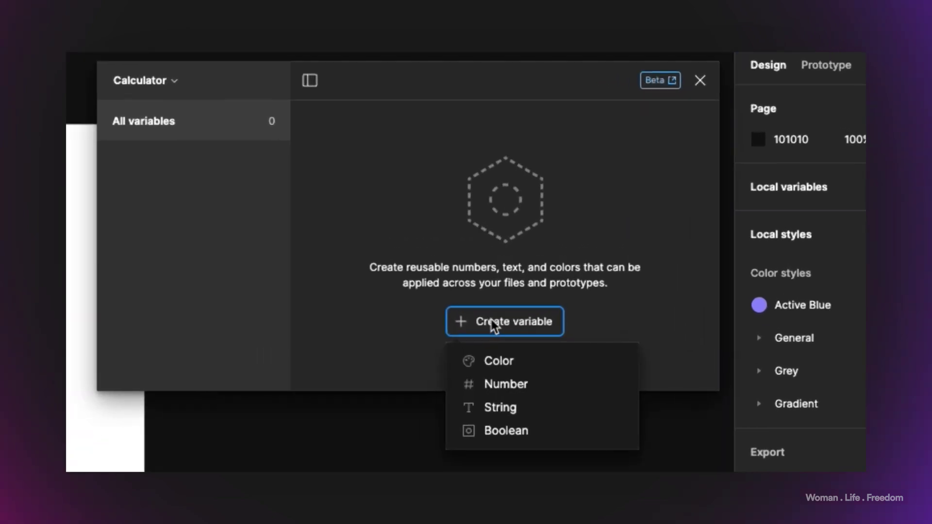
{"action": "left_click", "coordinate": [503, 385]}
{"action": "key", "text": "Return"}
{"action": "left_click", "coordinate": [351, 384]}
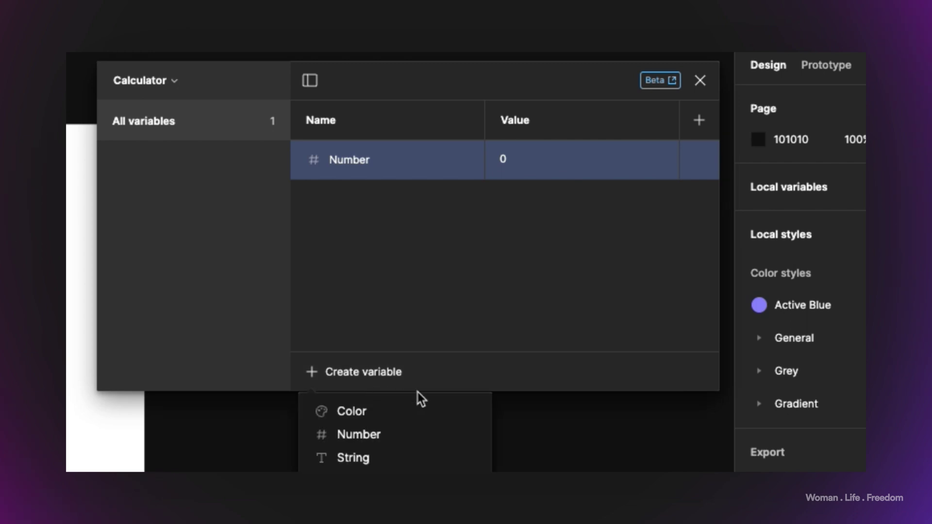
{"action": "left_click", "coordinate": [386, 436]}
{"action": "left_click", "coordinate": [362, 377]}
{"action": "left_click", "coordinate": [365, 431]}
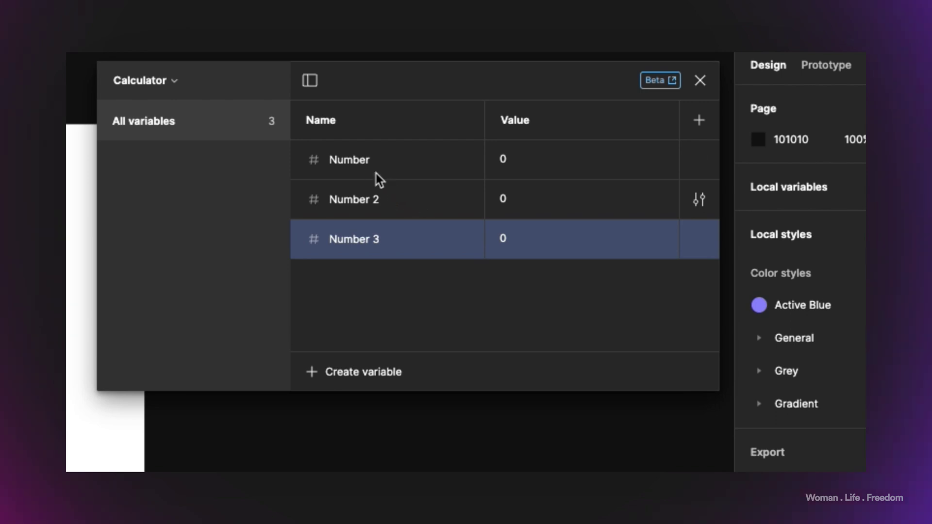
Rename the first number variable to "user input" and the second to "display"
{"action": "double_click", "coordinate": [363, 165]}
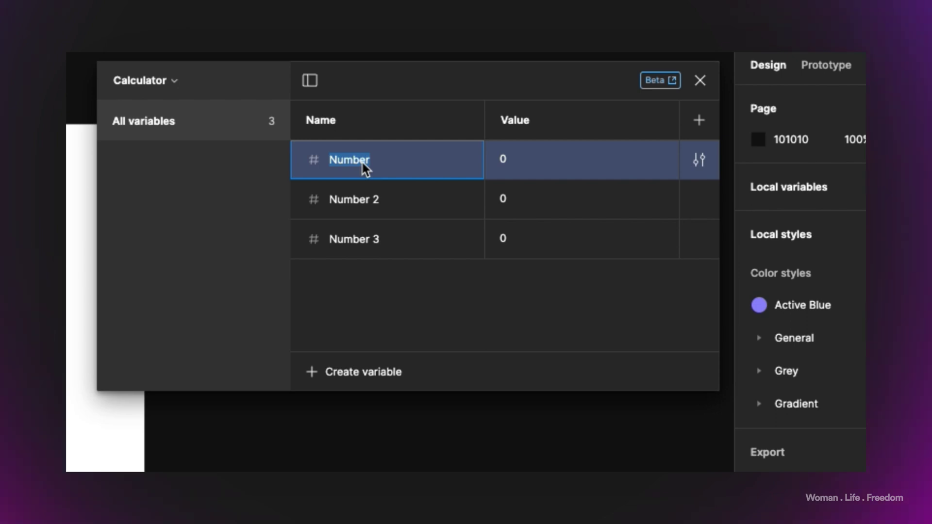
{"action": "type", "text": "user"}
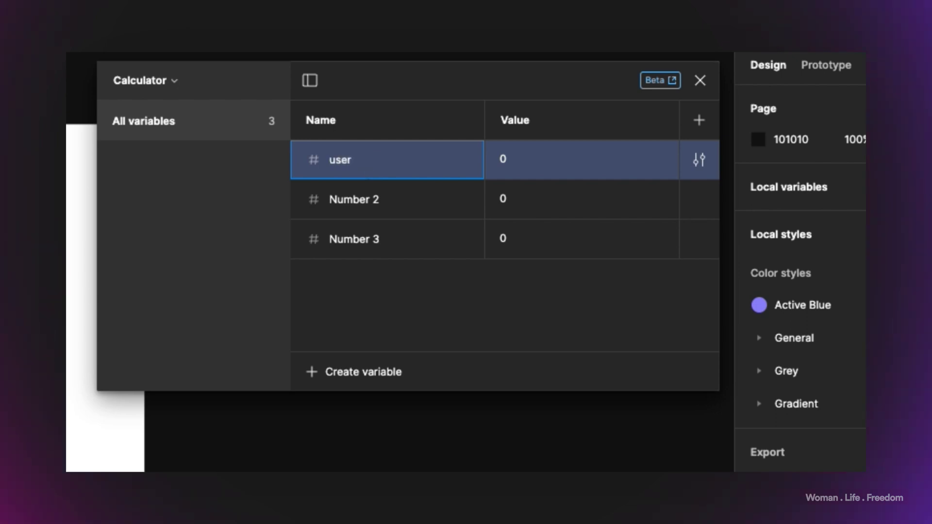
{"action": "type", "text": " input"}
{"action": "double_click", "coordinate": [376, 205]}
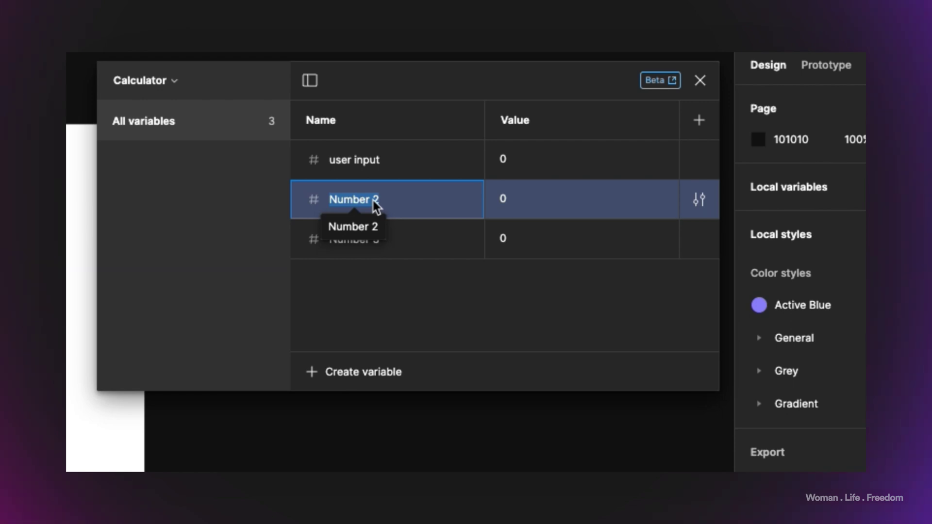
{"action": "type", "text": "display"}
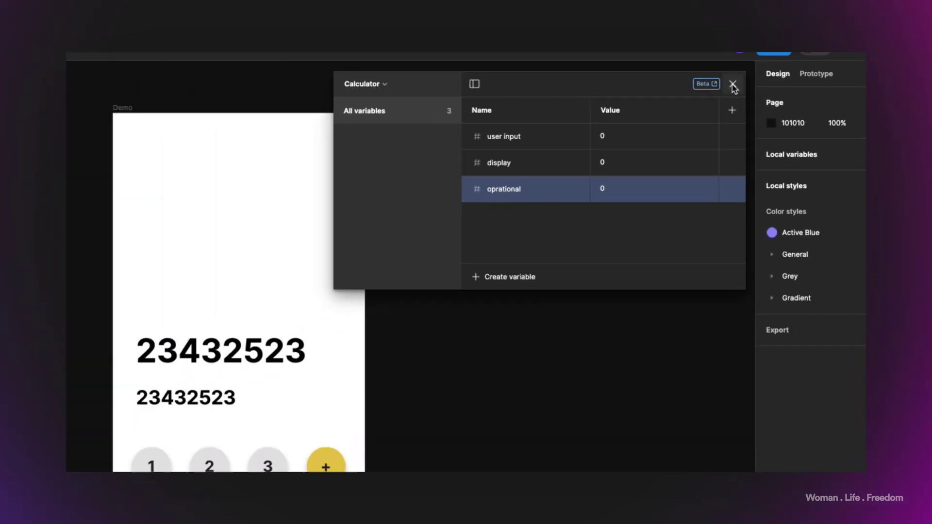
Close the variables dialog and bind the larger 23432523 text to the "display" variable
{"action": "left_click", "coordinate": [700, 80]}
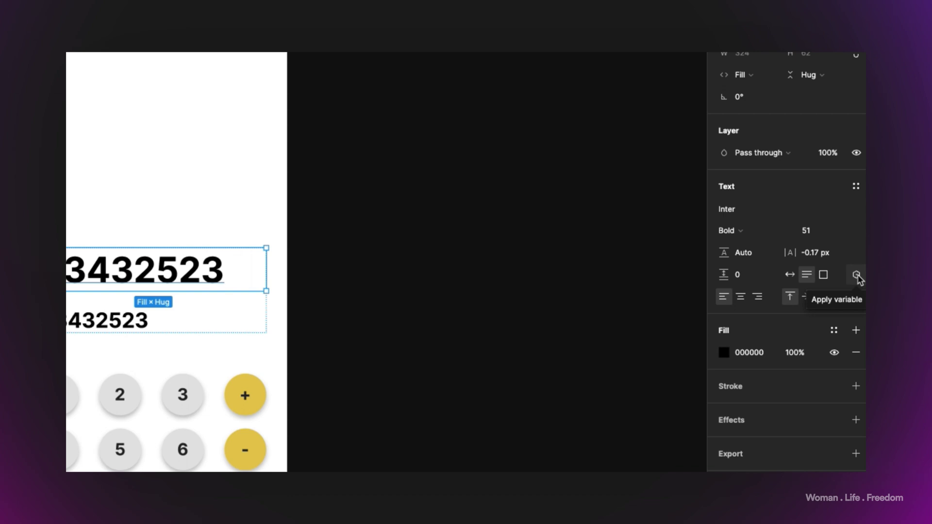
{"action": "left_click", "coordinate": [856, 276]}
{"action": "scroll", "coordinate": [821, 379], "scroll_direction": "down", "scroll_amount": 5}
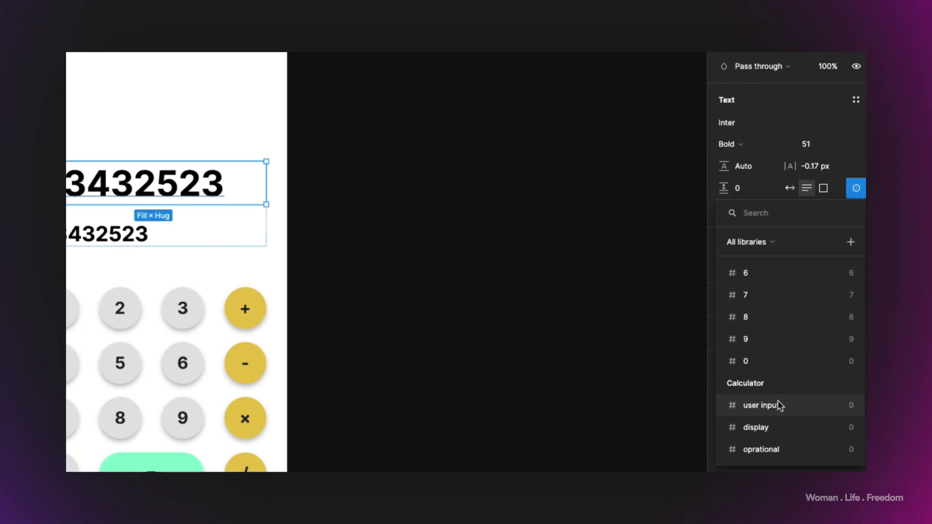
{"action": "left_click", "coordinate": [773, 429]}
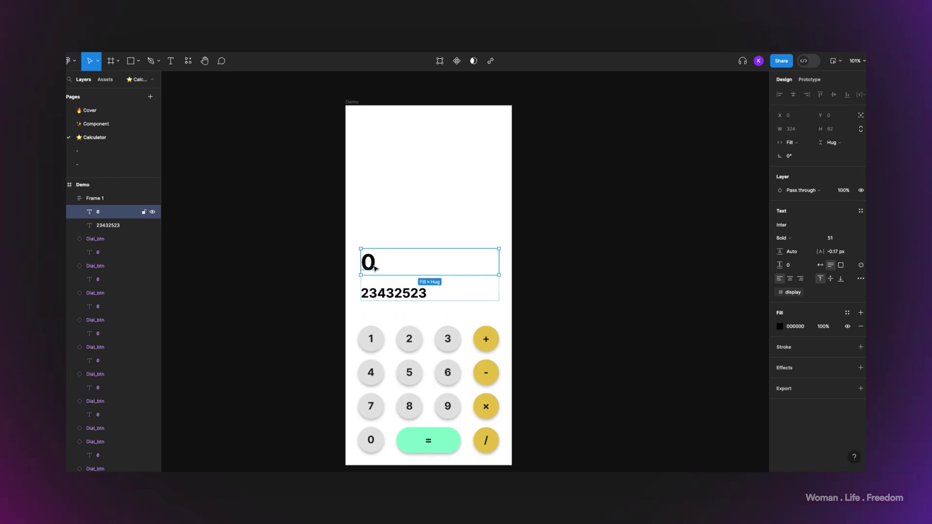
Bind the smaller 23432523 text to the "user input" variable
{"action": "left_click", "coordinate": [401, 297]}
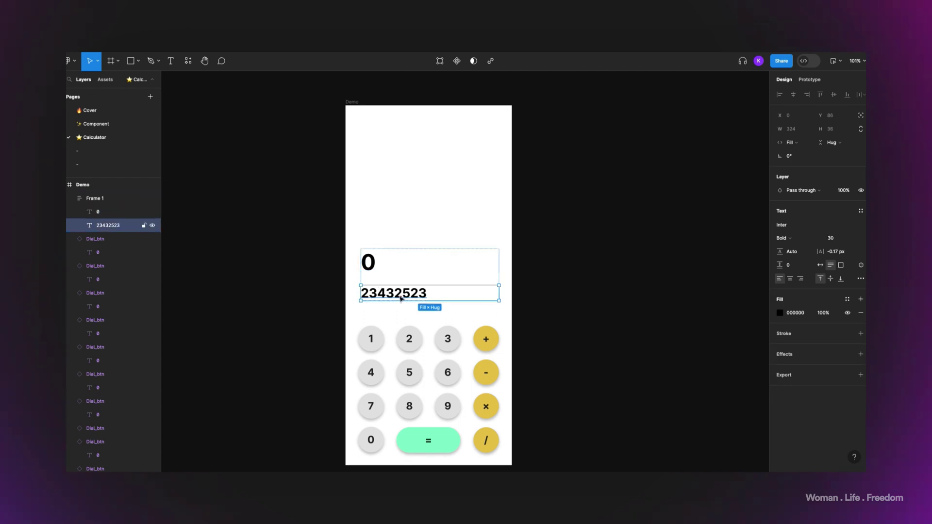
{"action": "left_click", "coordinate": [861, 265]}
{"action": "scroll", "coordinate": [806, 388], "scroll_direction": "down", "scroll_amount": 3}
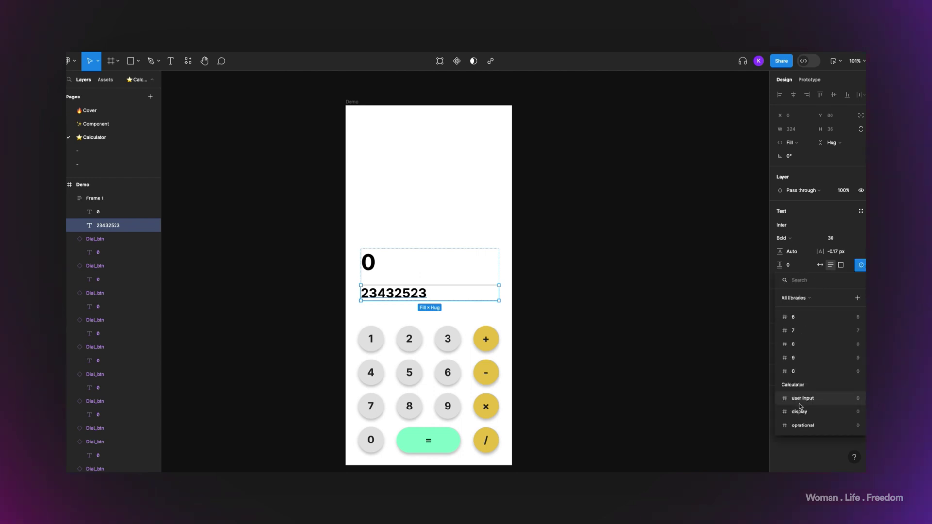
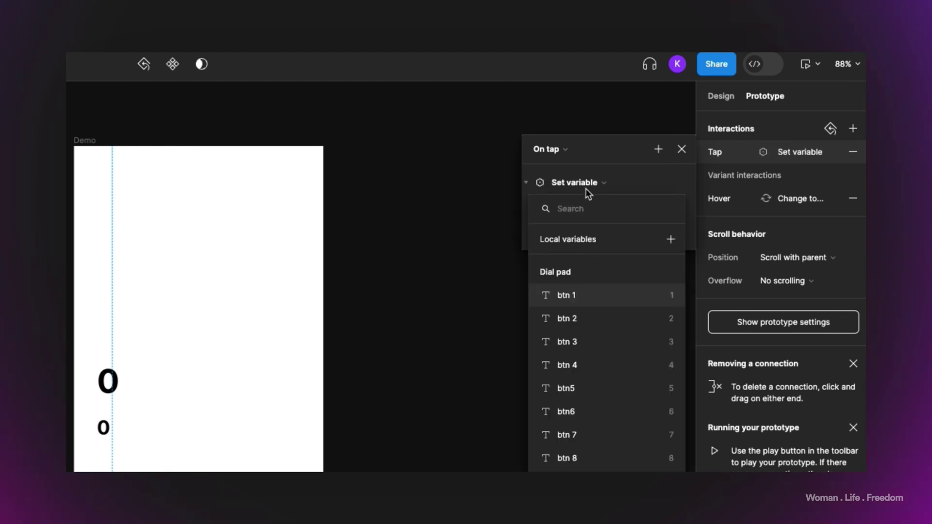
Configure the 1 key's on-tap Set variable action to set "user input" to user input * 10 + 1
{"action": "scroll", "coordinate": [609, 320], "scroll_direction": "down", "scroll_amount": 6}
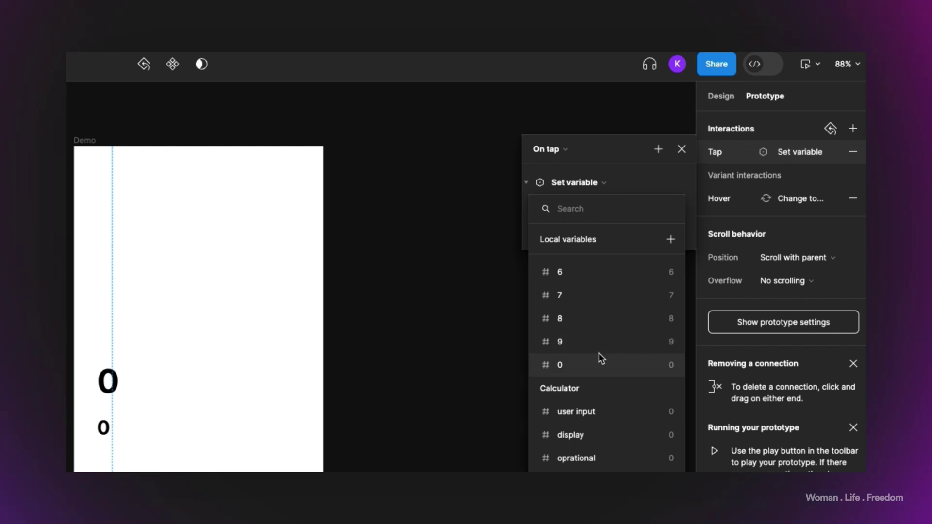
{"action": "left_click", "coordinate": [578, 410]}
{"action": "scroll", "coordinate": [582, 413], "scroll_direction": "down", "scroll_amount": 5}
{"action": "left_click", "coordinate": [581, 439]}
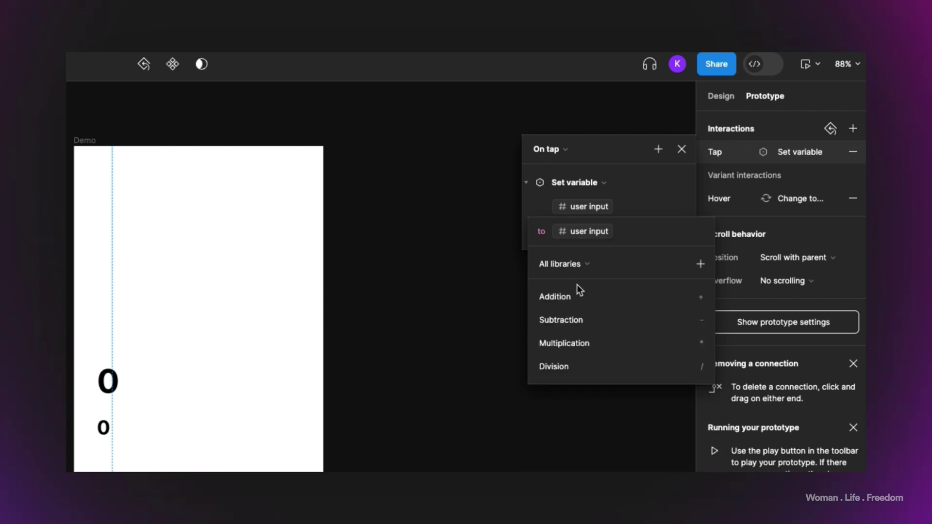
{"action": "left_click", "coordinate": [572, 343]}
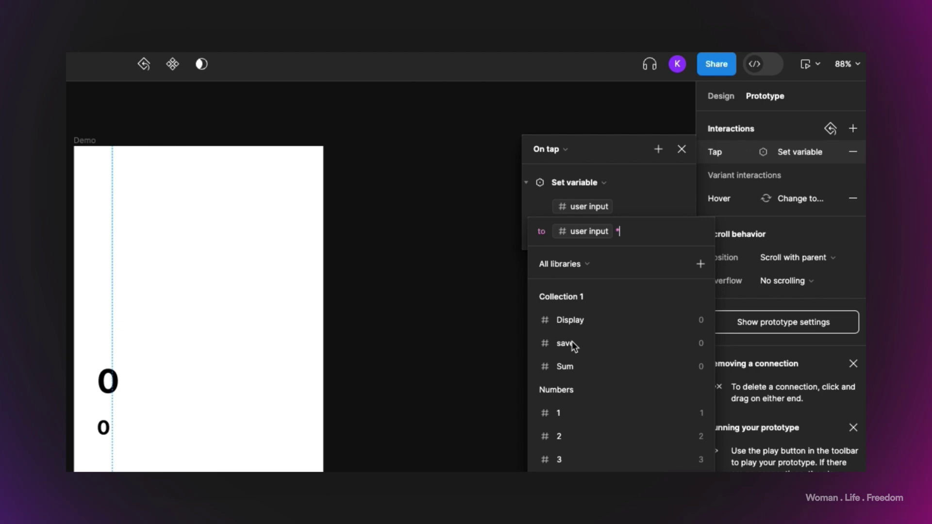
{"action": "type", "text": "10 +"}
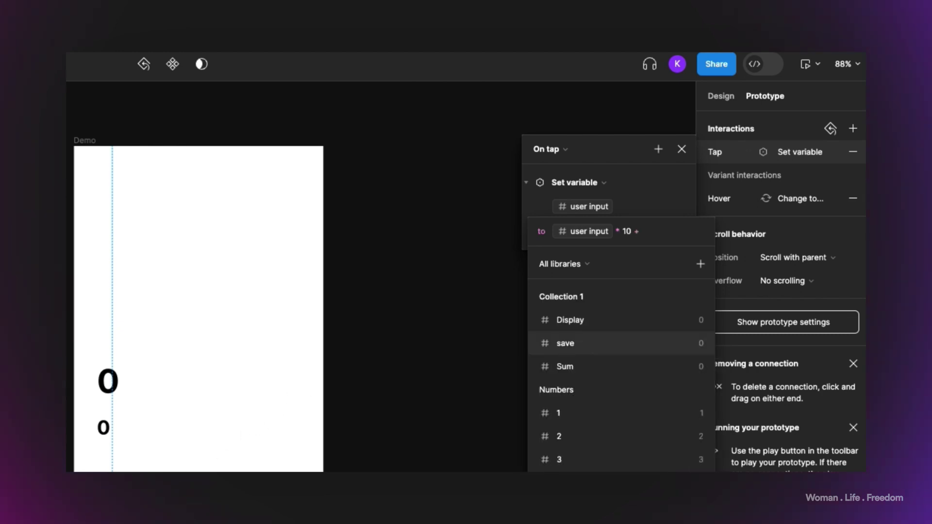
{"action": "type", "text": " 1"}
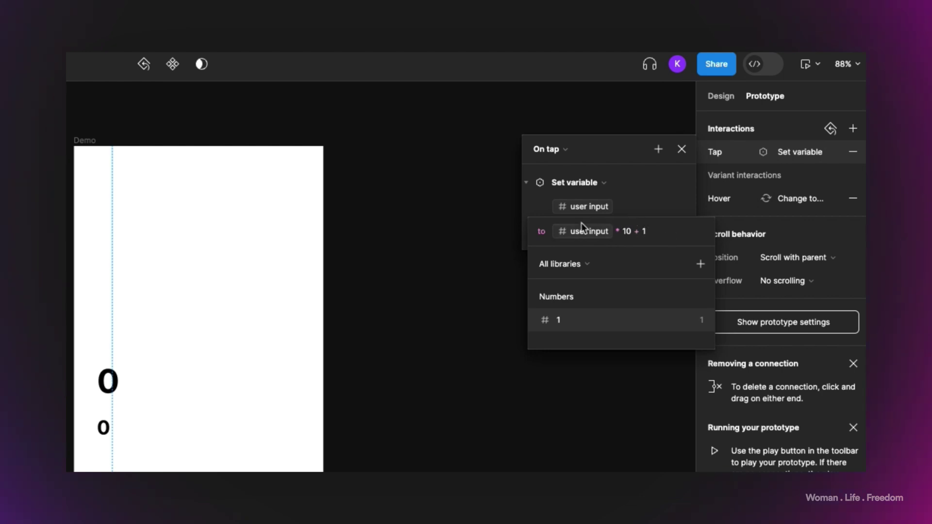
{"action": "key", "text": "Escape"}
Preview the prototype, tap the calculator's 1 key repeatedly to test the digit entry, and close the preview
{"action": "left_click", "coordinate": [805, 63]}
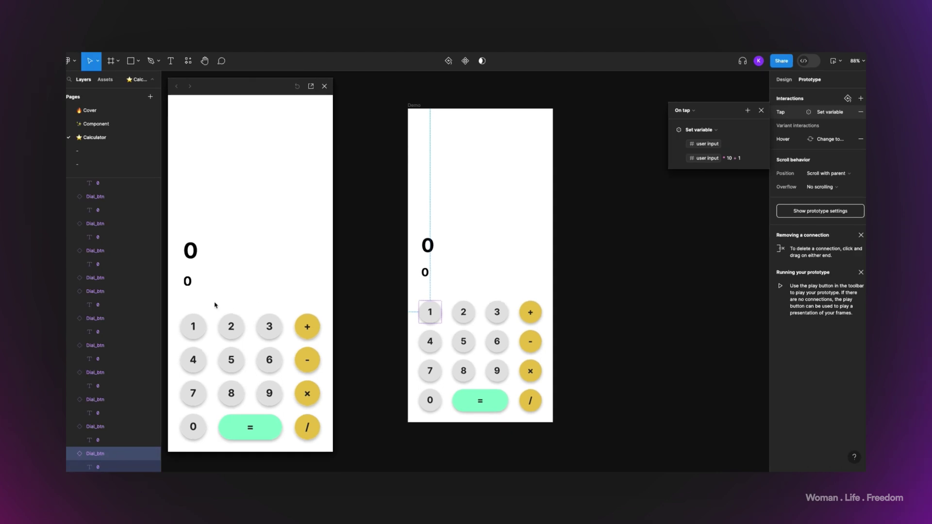
{"action": "left_click", "coordinate": [0, 413]}
{"action": "left_click", "coordinate": [194, 325]}
{"action": "left_click", "coordinate": [194, 326]}
{"action": "left_click", "coordinate": [193, 326]}
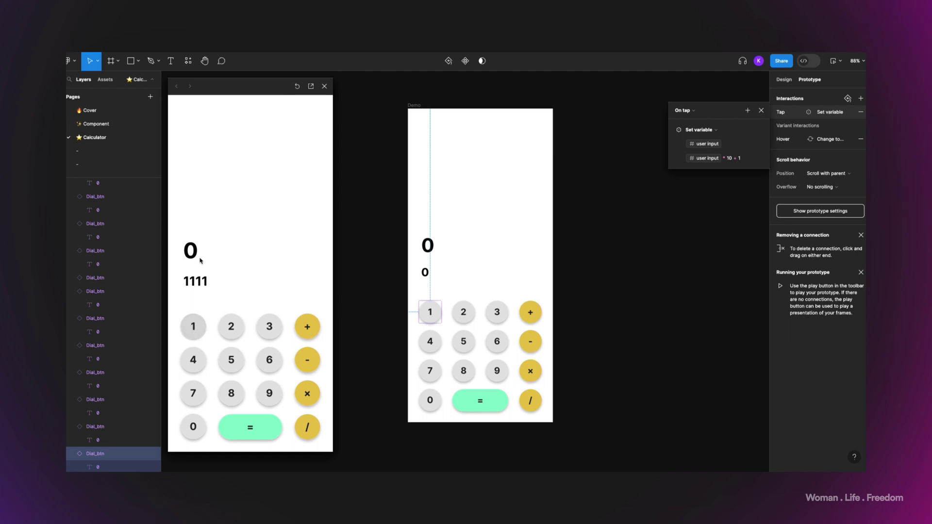
{"action": "left_click", "coordinate": [193, 326]}
{"action": "left_click", "coordinate": [194, 326]}
{"action": "left_click", "coordinate": [194, 327]}
{"action": "left_click", "coordinate": [325, 86]}
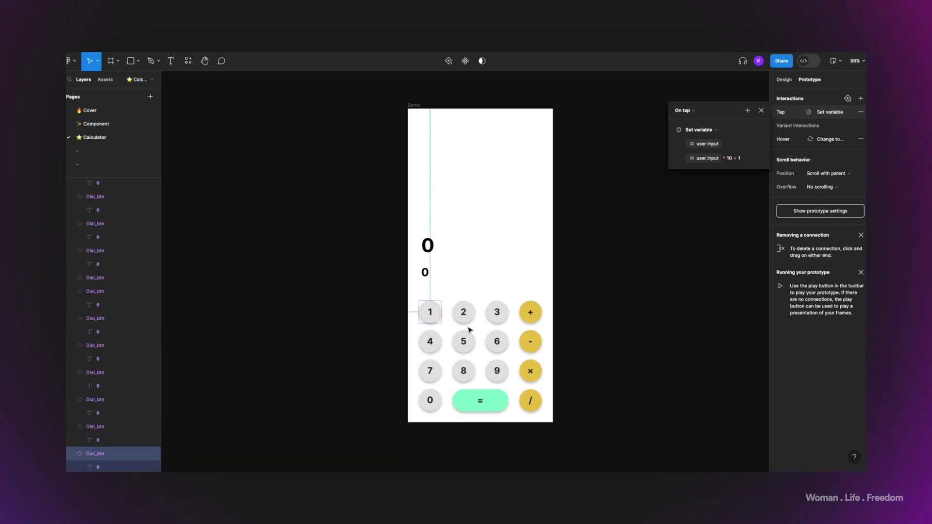
Add an on-tap Set variable interaction to the 2 key, targeting the "user input" variable
{"action": "left_click", "coordinate": [465, 318]}
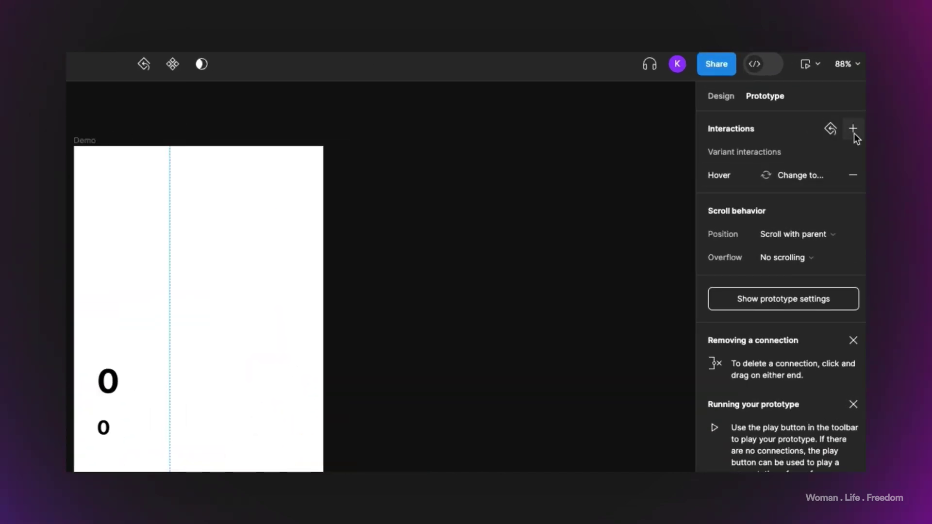
{"action": "left_click", "coordinate": [854, 130]}
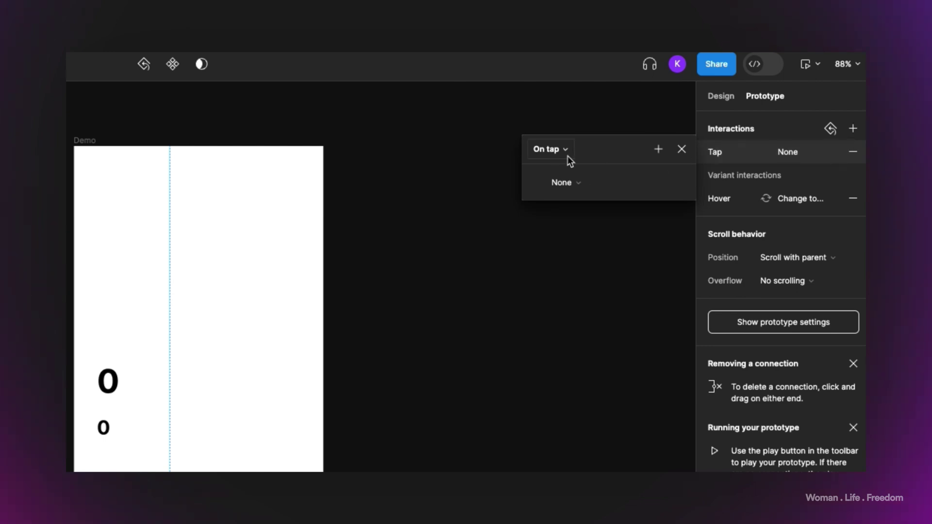
{"action": "left_click", "coordinate": [568, 182]}
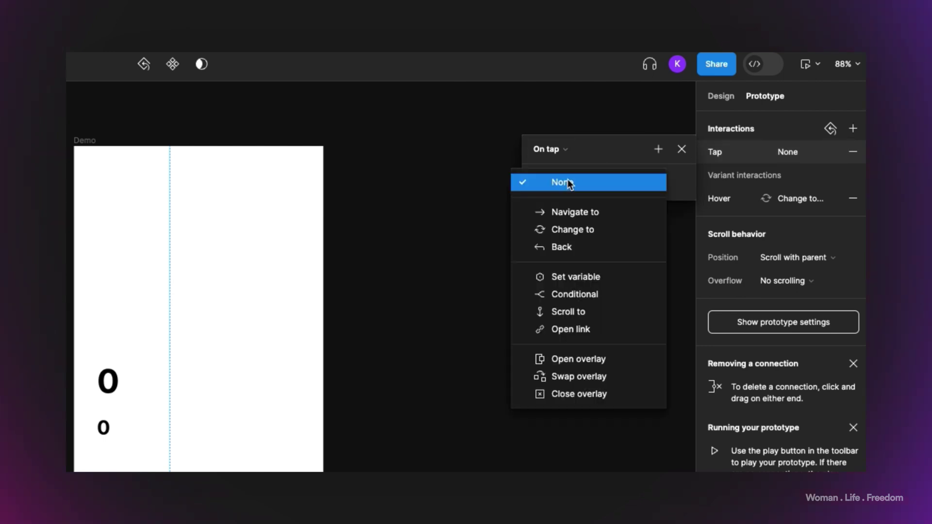
{"action": "left_click", "coordinate": [583, 278]}
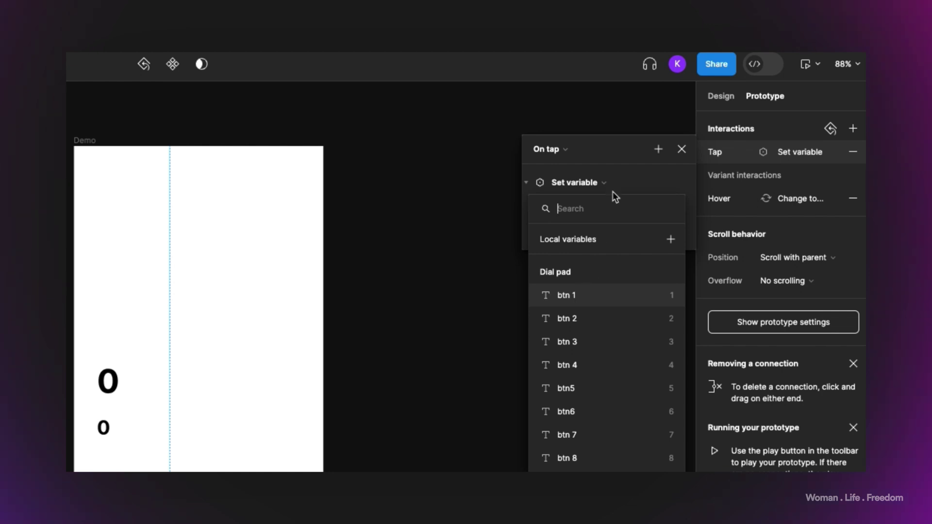
{"action": "scroll", "coordinate": [603, 299], "scroll_direction": "down", "scroll_amount": 10}
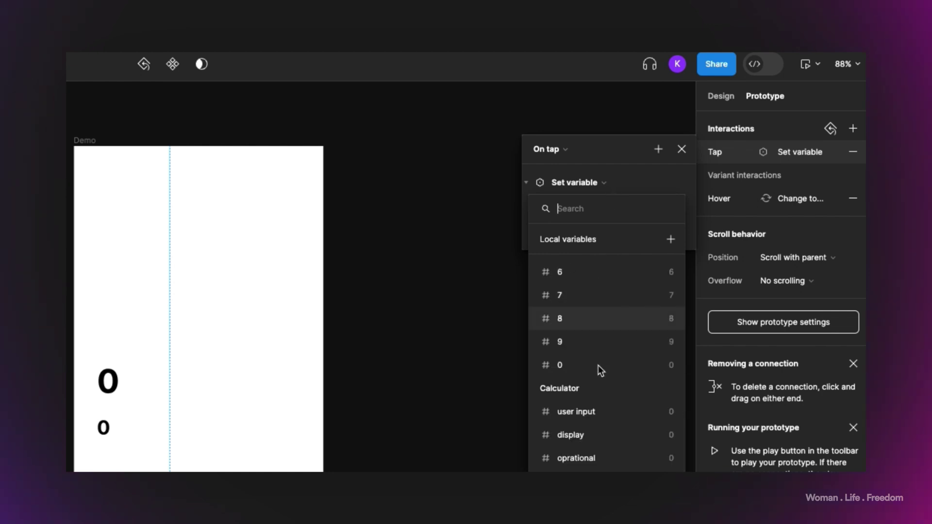
{"action": "left_click", "coordinate": [591, 413]}
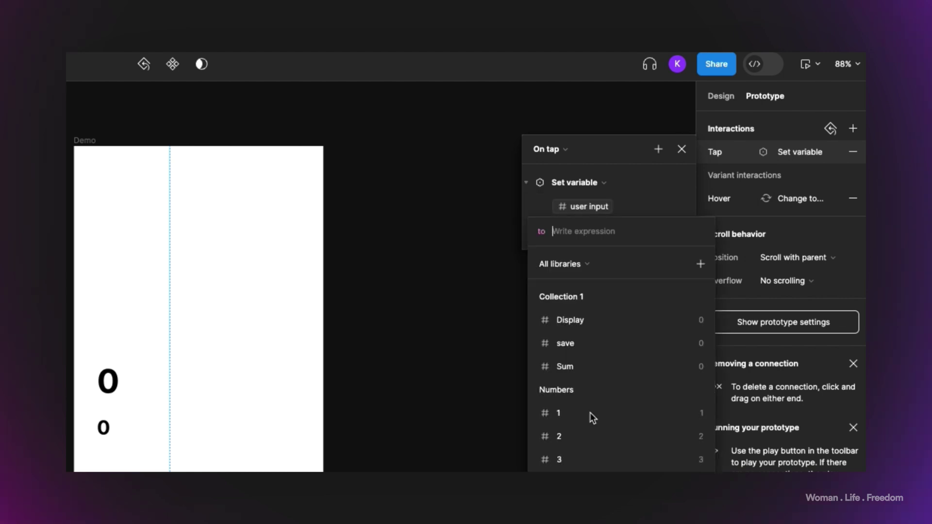
Set the 2 key's variable expression to user input * 10 + 2 and close the interaction settings
{"action": "scroll", "coordinate": [571, 369], "scroll_direction": "down", "scroll_amount": 10}
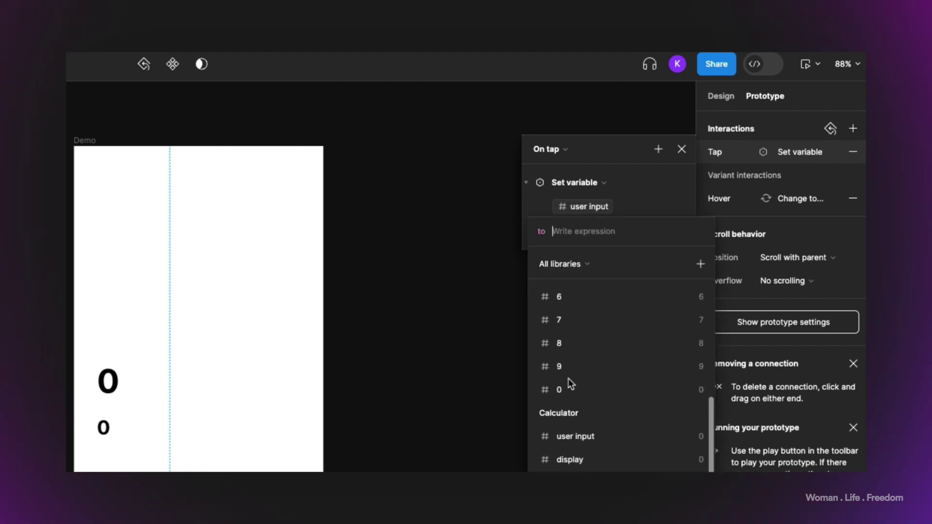
{"action": "left_click", "coordinate": [581, 437]}
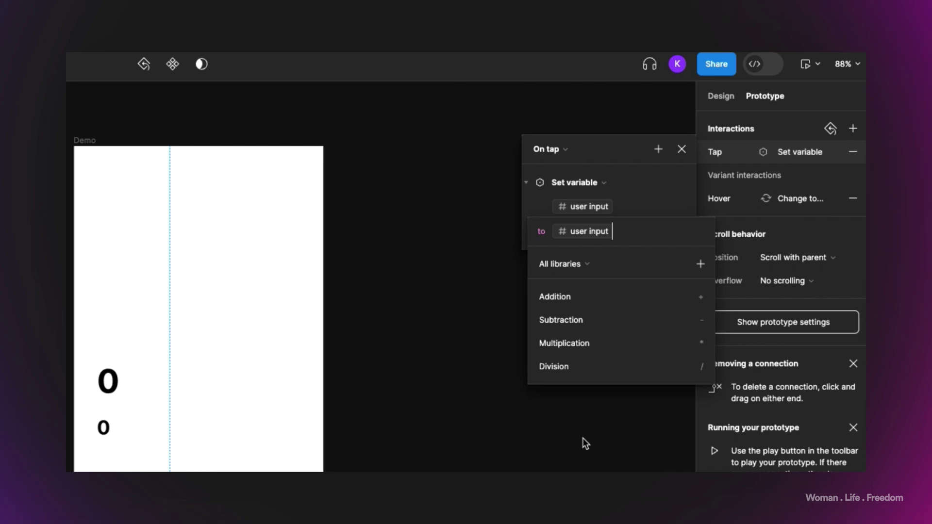
{"action": "left_click", "coordinate": [575, 340]}
{"action": "type", "text": "10 + "}
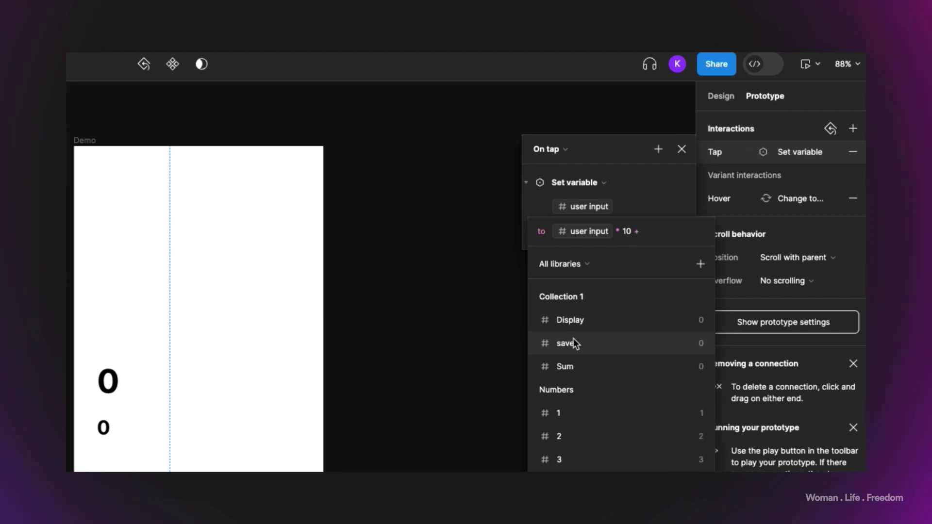
{"action": "type", "text": "2"}
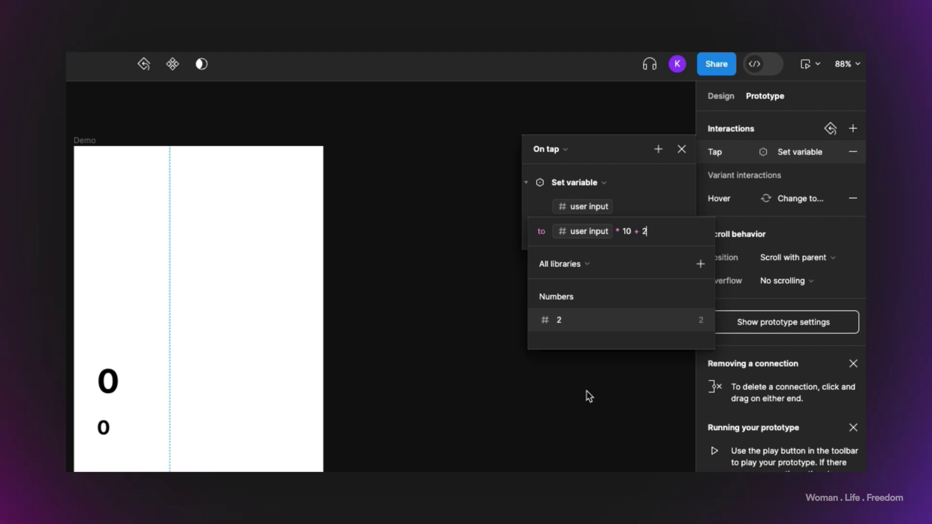
{"action": "left_click", "coordinate": [681, 149]}
{"action": "left_click", "coordinate": [681, 149]}
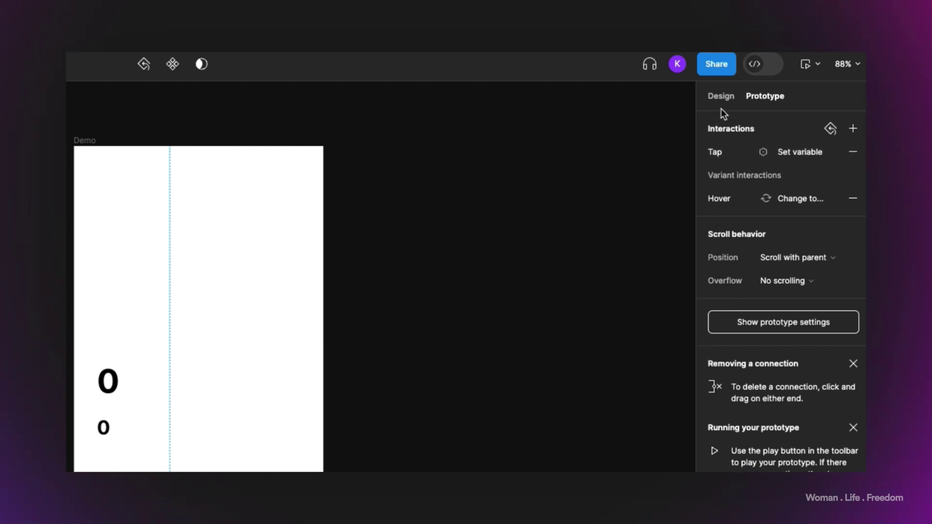
Preview the prototype and tap the 2 and 1 keys alternately to test combined digit entry
{"action": "key", "text": "shift+space"}
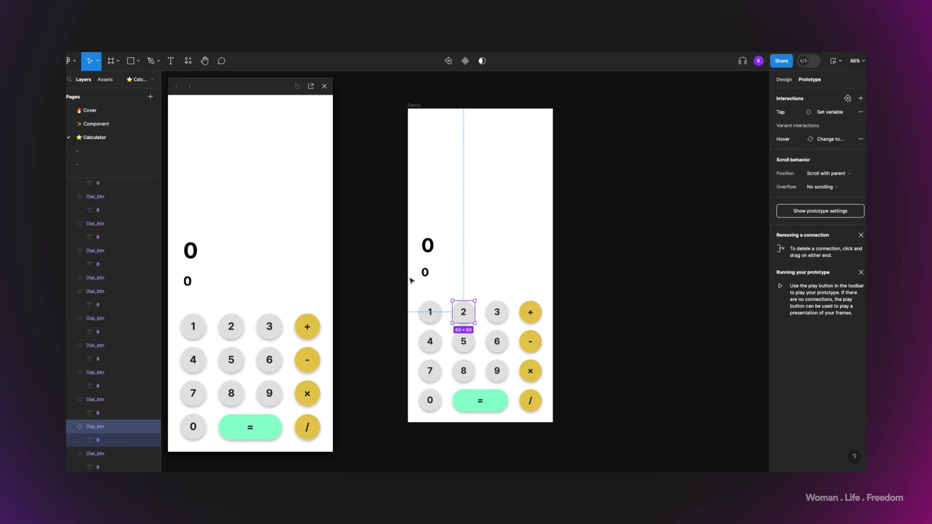
{"action": "left_click", "coordinate": [240, 330]}
{"action": "left_click", "coordinate": [194, 327]}
{"action": "left_click", "coordinate": [231, 328]}
{"action": "left_click", "coordinate": [194, 328]}
{"action": "left_click", "coordinate": [225, 330]}
{"action": "left_click", "coordinate": [193, 327]}
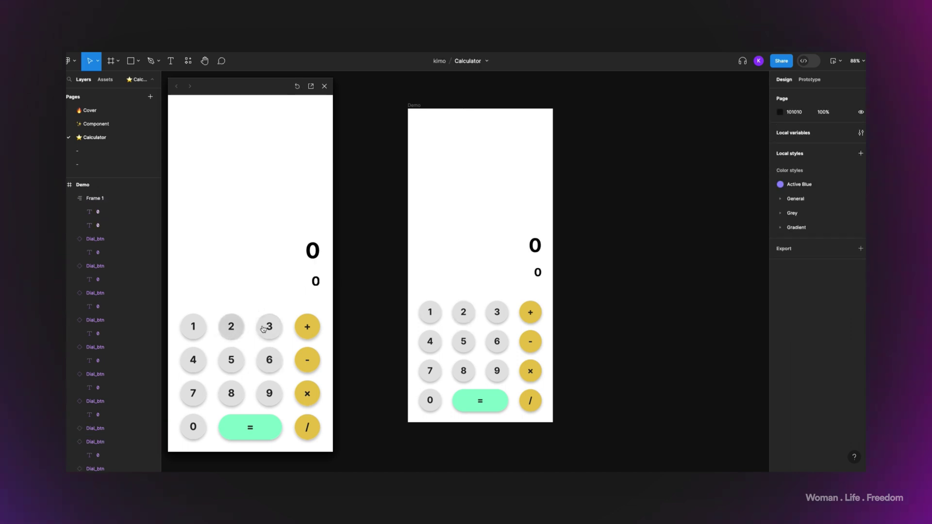
Test the 6, 5, 4 and 1 keys in the preview, restart it and tap the 0 key
{"action": "left_click", "coordinate": [272, 364]}
{"action": "left_click", "coordinate": [232, 362]}
{"action": "left_click", "coordinate": [197, 360]}
{"action": "left_click", "coordinate": [194, 329]}
{"action": "left_click", "coordinate": [297, 86]}
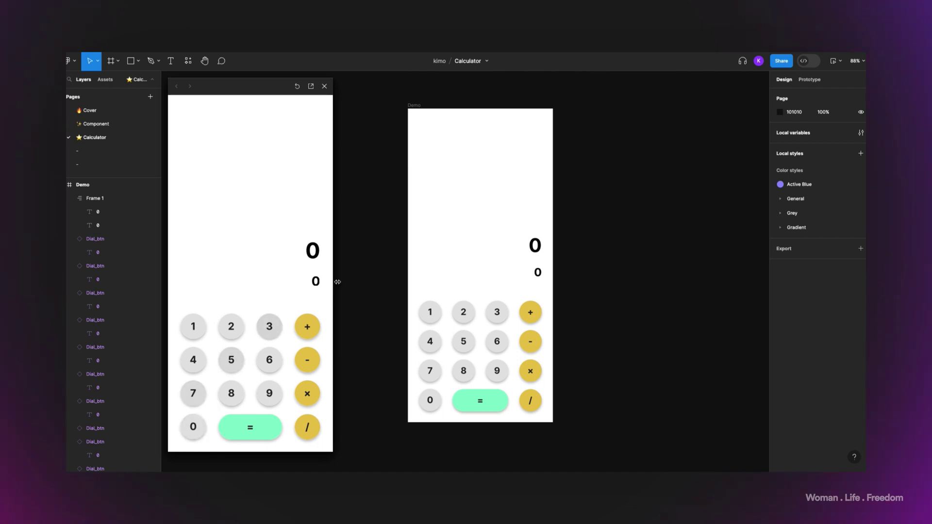
{"action": "left_click", "coordinate": [192, 430]}
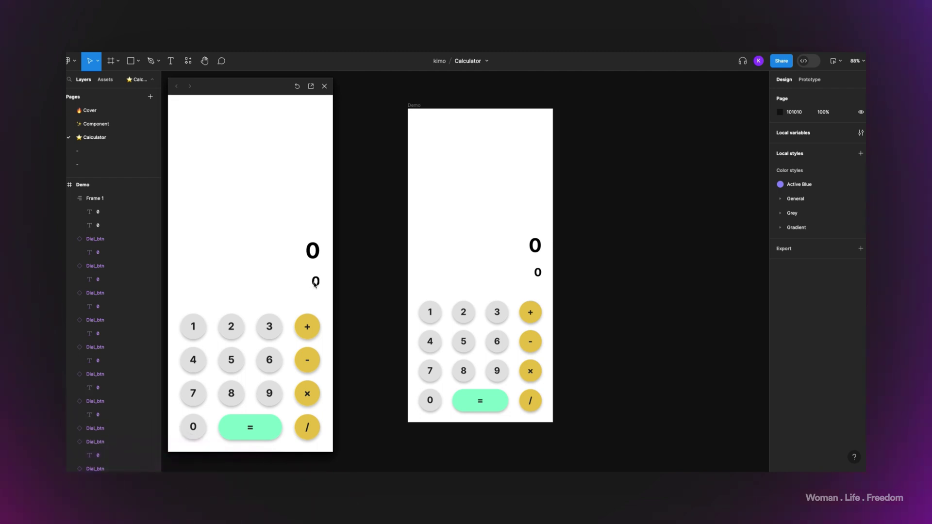
Add an on-tap Conditional interaction to the 0 key
{"action": "left_click", "coordinate": [431, 398]}
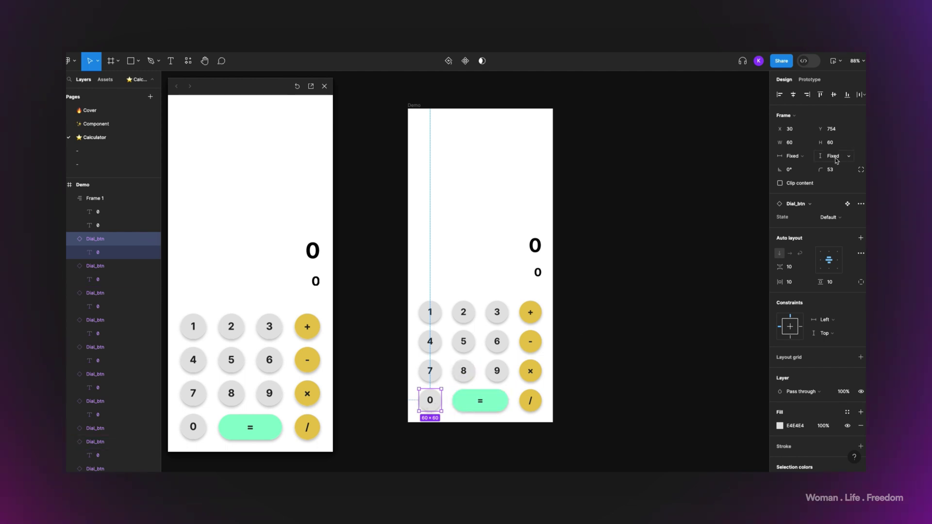
{"action": "left_click", "coordinate": [819, 82]}
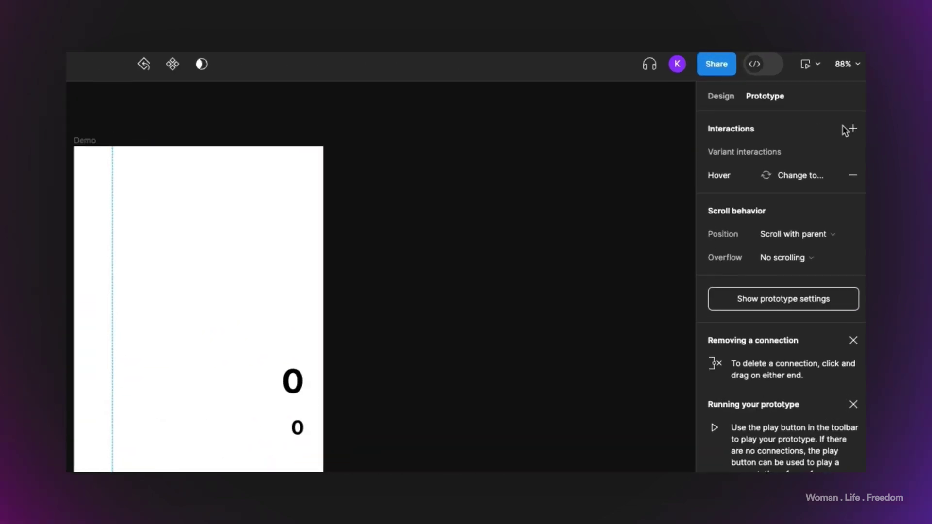
{"action": "left_click", "coordinate": [855, 131]}
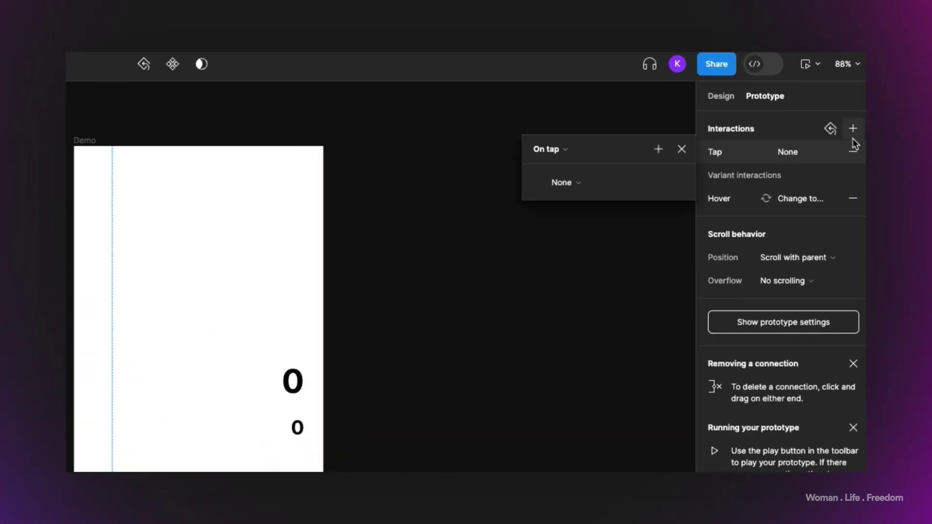
{"action": "left_click", "coordinate": [568, 182]}
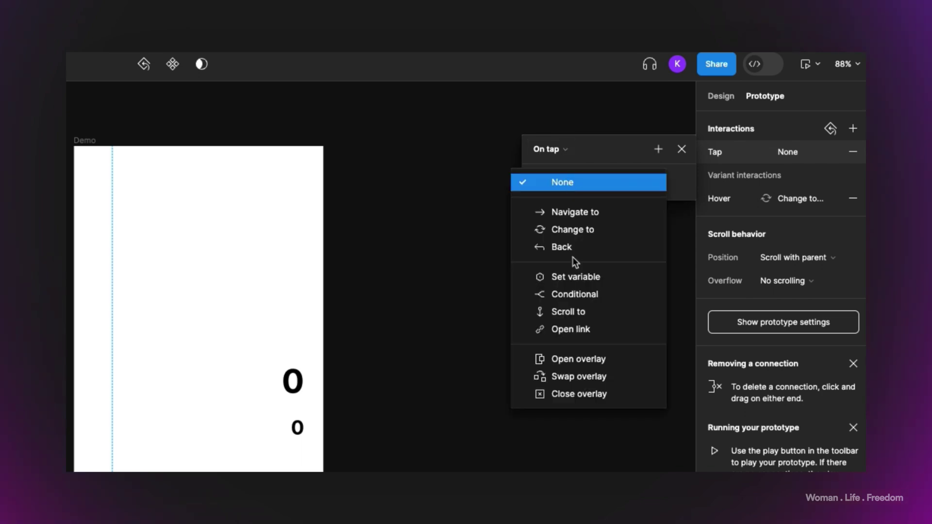
{"action": "left_click", "coordinate": [581, 296]}
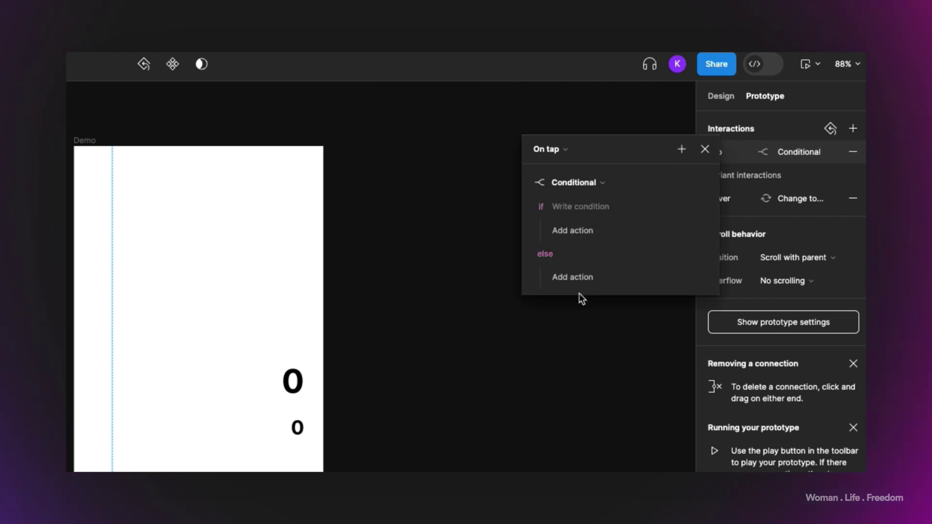
Set the 0 key's if condition to user input != 0
{"action": "left_click", "coordinate": [571, 209]}
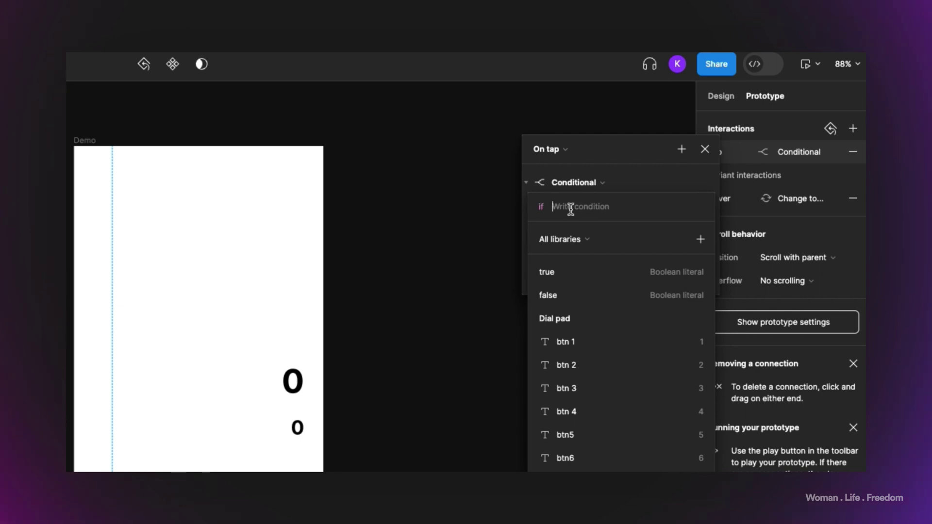
{"action": "scroll", "coordinate": [581, 409], "scroll_direction": "down", "scroll_amount": 5}
{"action": "left_click", "coordinate": [577, 409]}
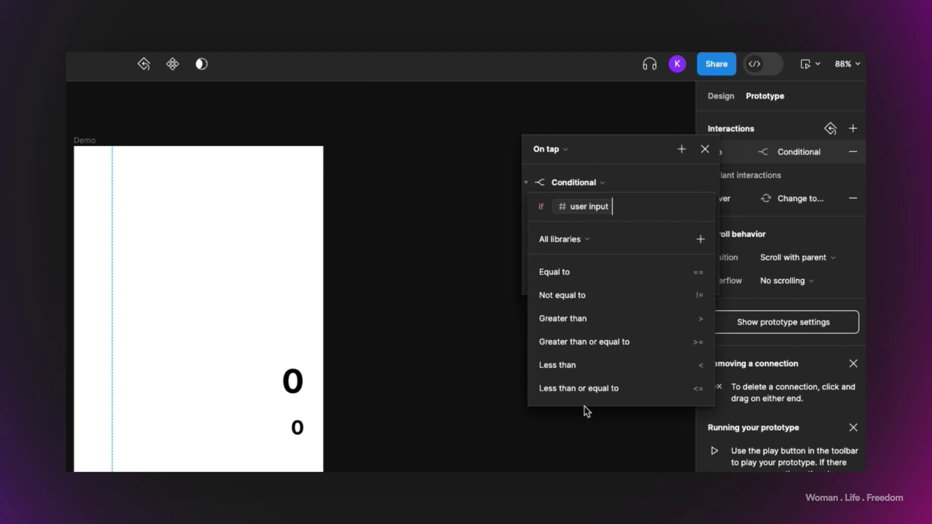
{"action": "left_click", "coordinate": [576, 297]}
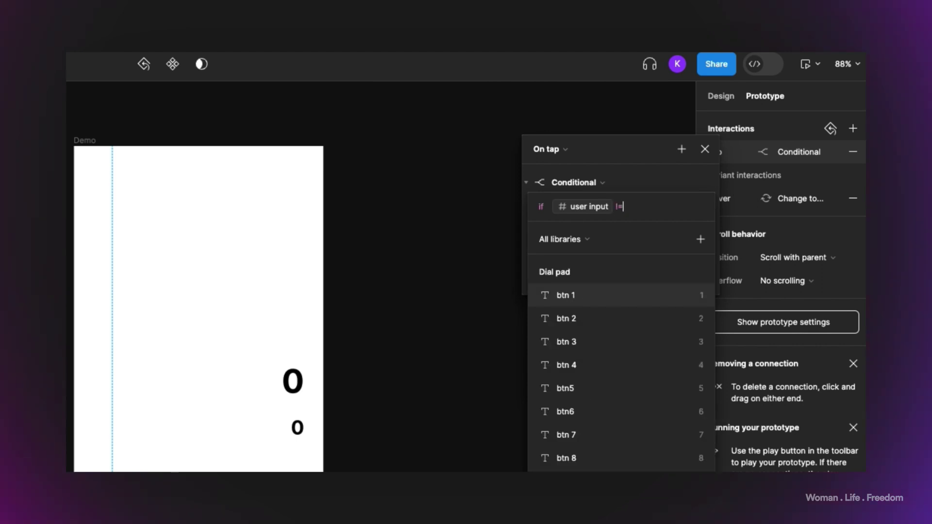
{"action": "type", "text": "0"}
{"action": "key", "text": "Return"}
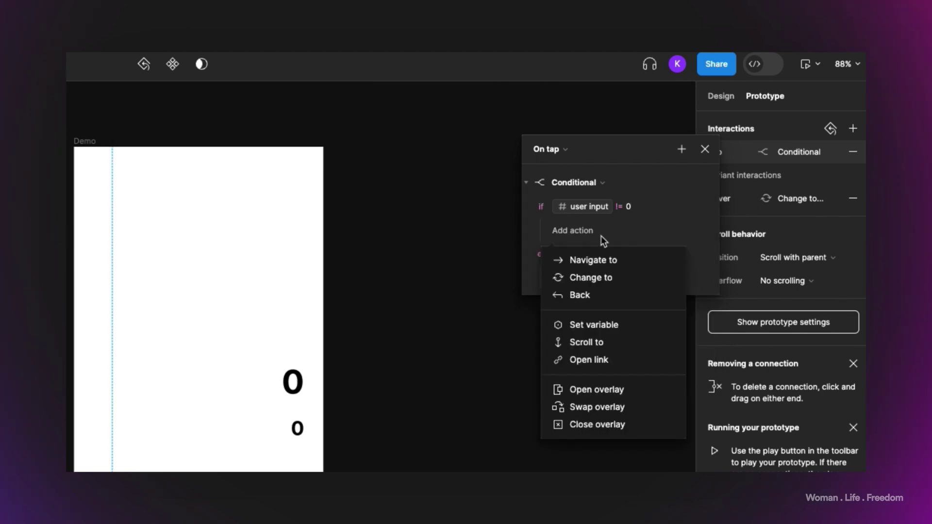
Add a Set variable action under the 0 key's if branch that sets "user input" to user input * 10 + 0
{"action": "left_click", "coordinate": [601, 324]}
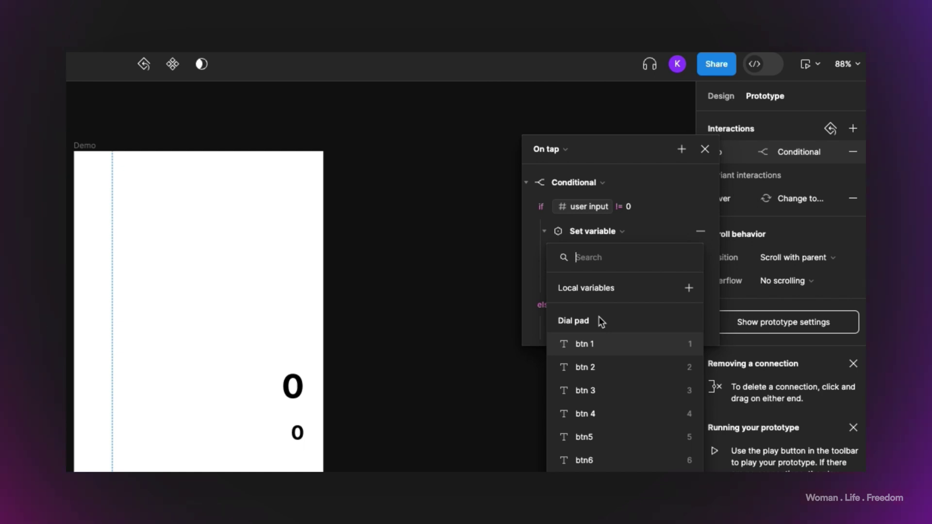
{"action": "scroll", "coordinate": [602, 419], "scroll_direction": "down", "scroll_amount": 5}
{"action": "left_click", "coordinate": [604, 456]}
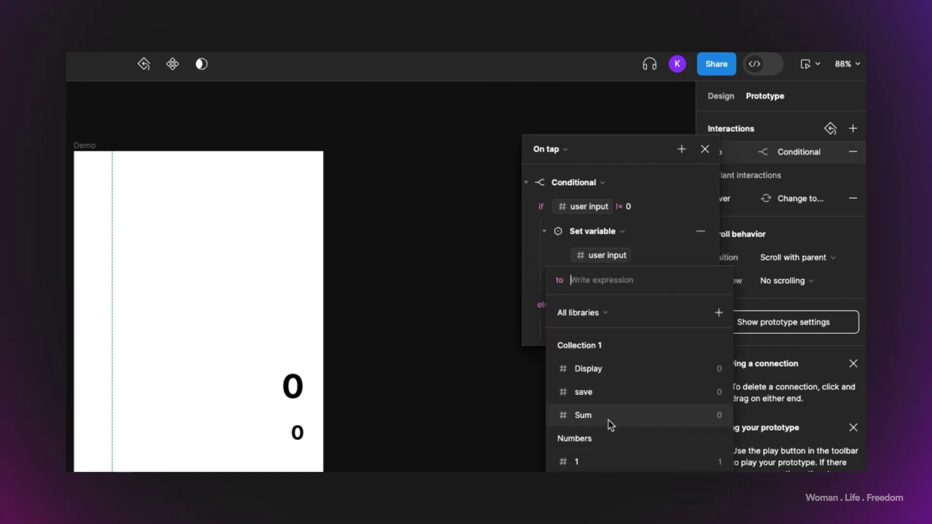
{"action": "scroll", "coordinate": [608, 421], "scroll_direction": "down", "scroll_amount": 5}
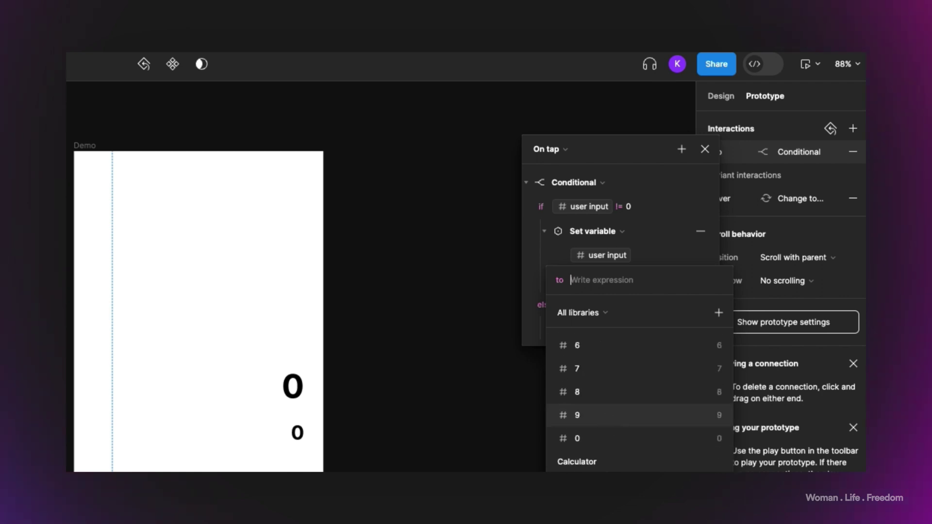
{"action": "left_click", "coordinate": [614, 460]}
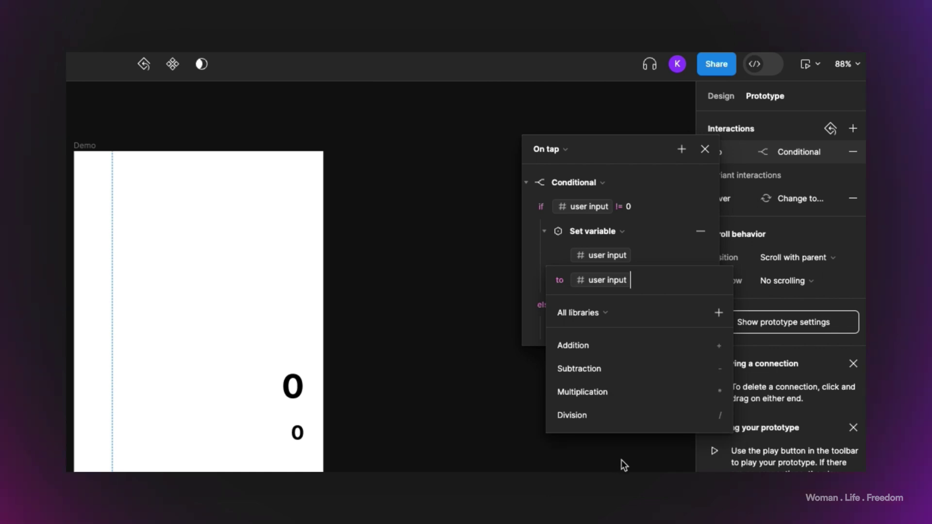
{"action": "left_click", "coordinate": [616, 392]}
{"action": "type", "text": "10"}
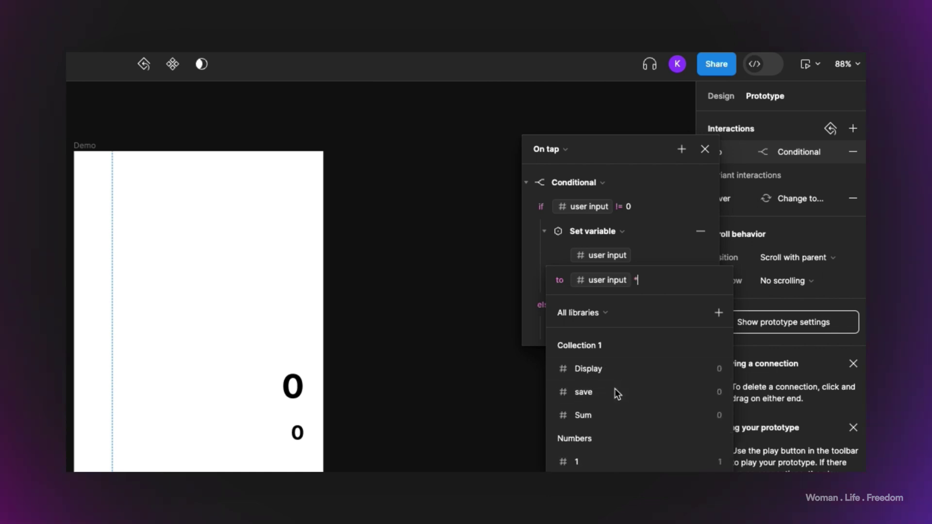
{"action": "type", "text": " + 0"}
{"action": "left_click", "coordinate": [540, 318]}
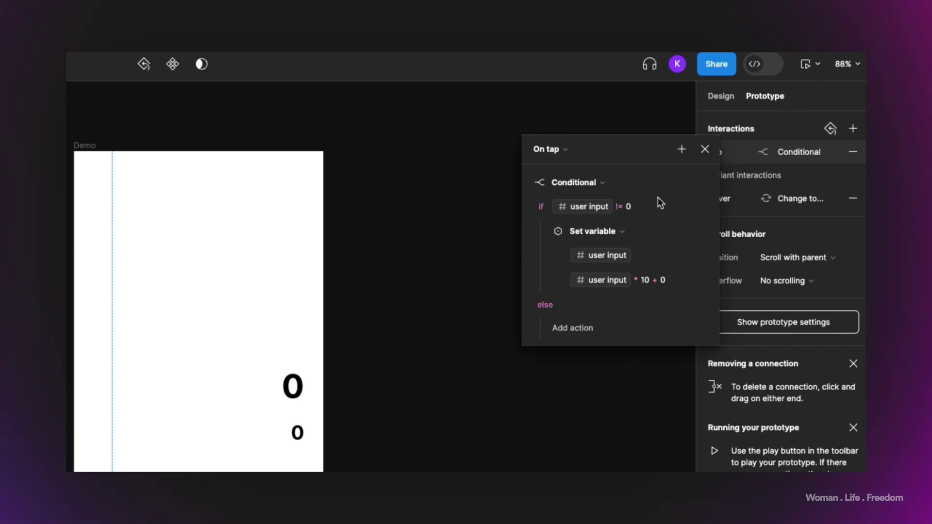
Preview the prototype, test the 0 key by tapping 3, 0, 8 and 0, and deselect the key on the canvas
{"action": "left_click", "coordinate": [812, 65]}
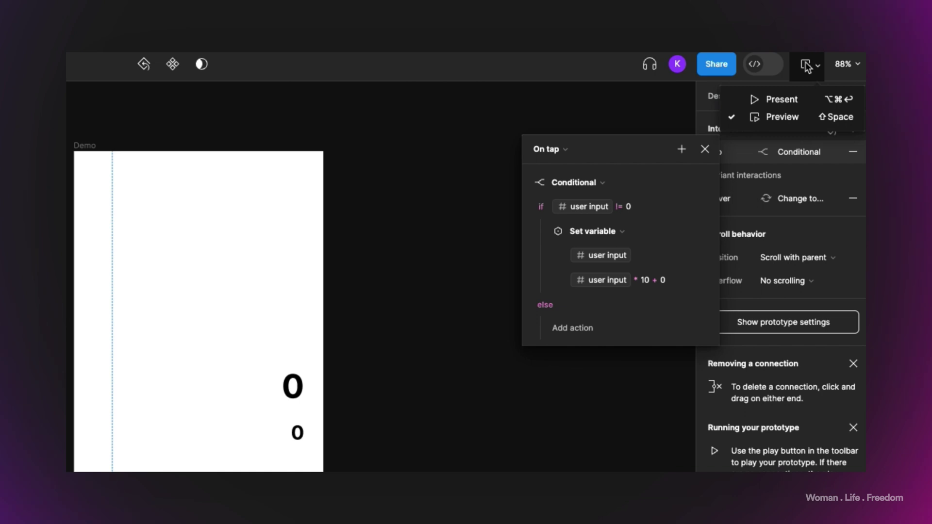
{"action": "left_click", "coordinate": [807, 63]}
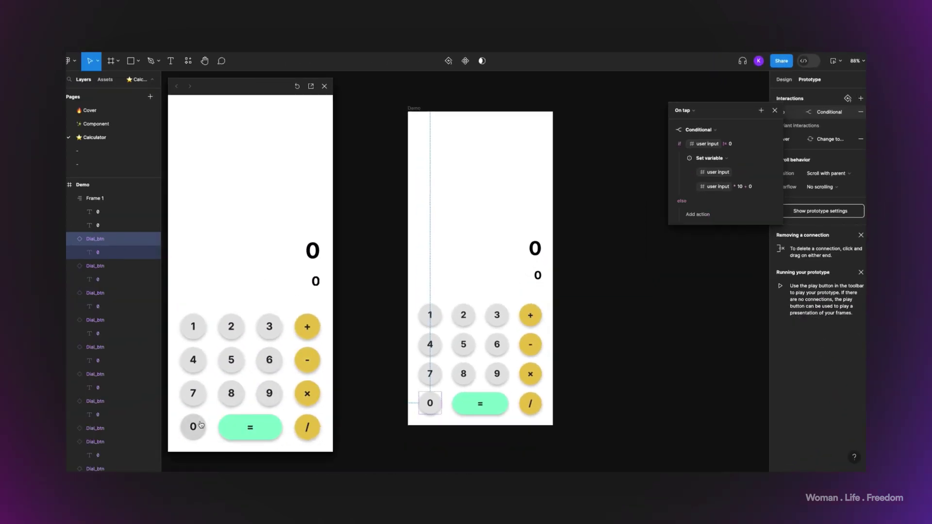
{"action": "left_click", "coordinate": [273, 334]}
{"action": "left_click", "coordinate": [197, 427]}
{"action": "left_click", "coordinate": [231, 394]}
{"action": "left_click", "coordinate": [193, 427]}
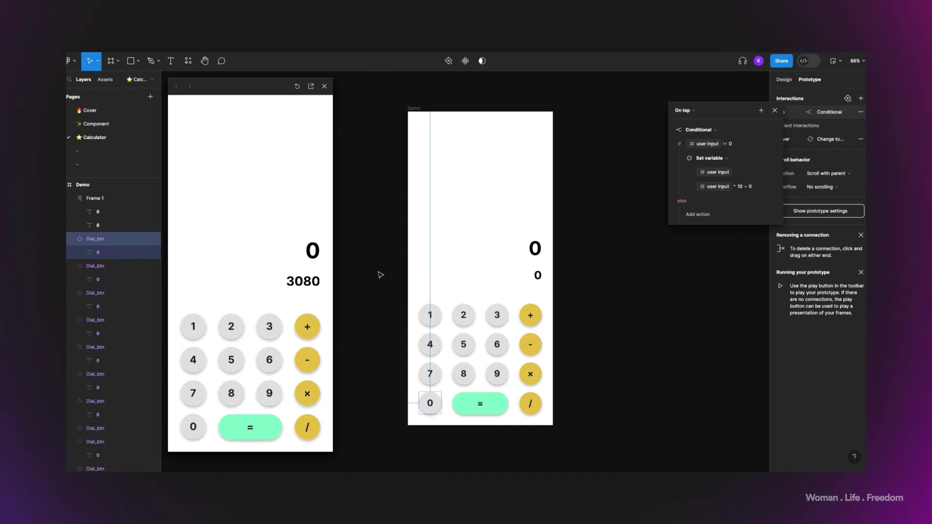
{"action": "left_click", "coordinate": [582, 214]}
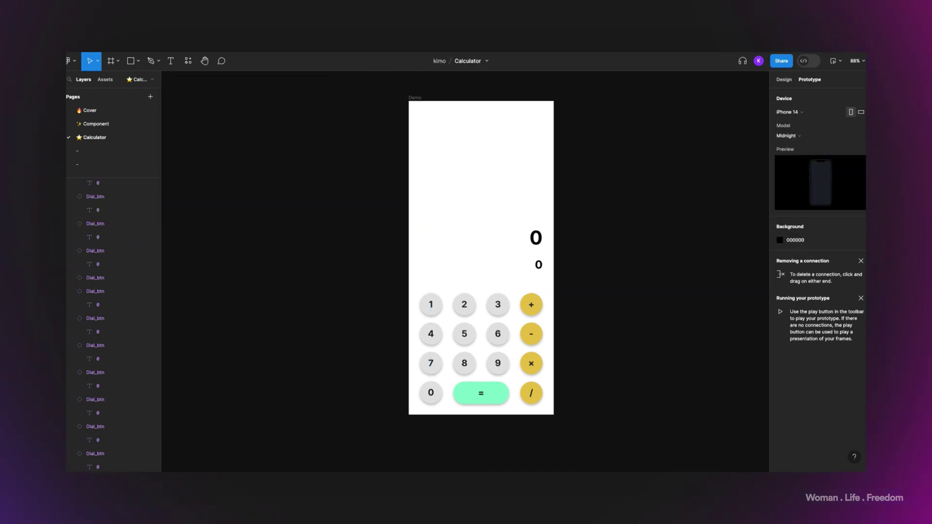
Add an on-tap Set variable interaction to the + key, targeting the "display" variable
{"action": "left_click", "coordinate": [536, 310]}
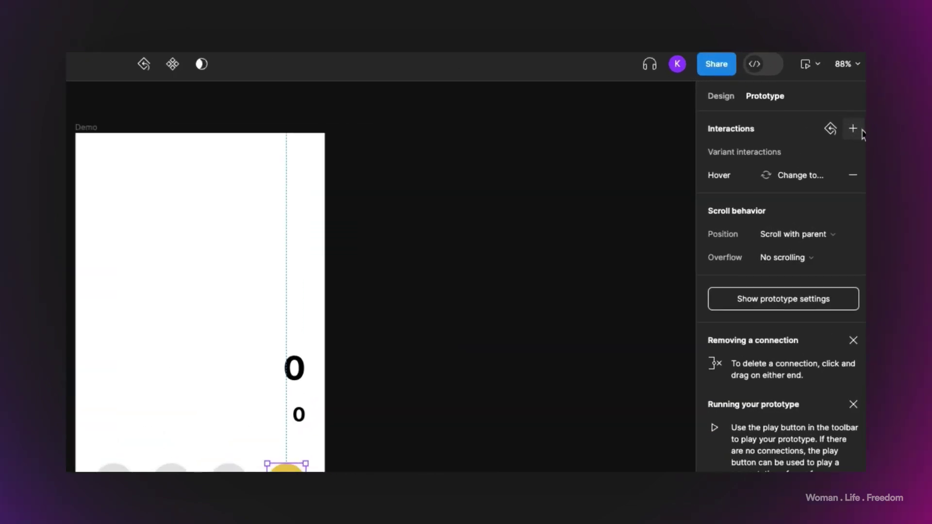
{"action": "left_click", "coordinate": [853, 129]}
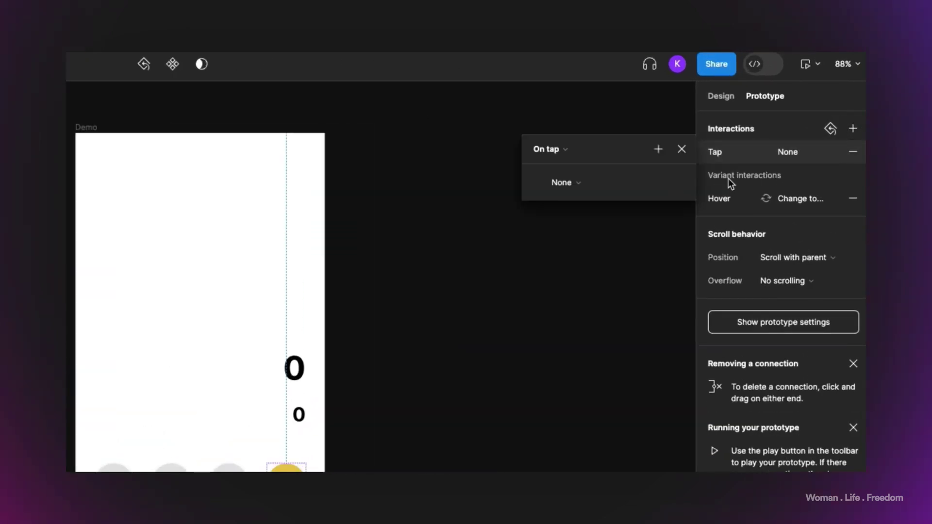
{"action": "left_click", "coordinate": [569, 183]}
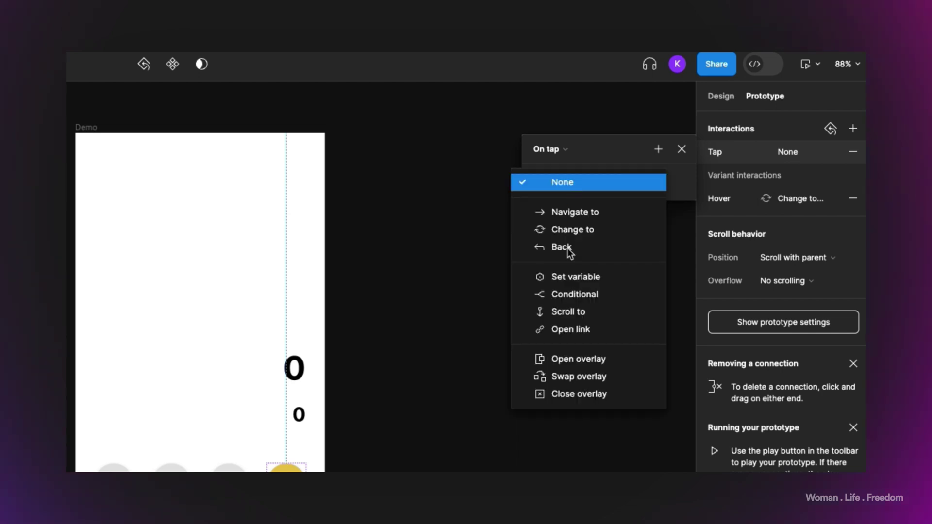
{"action": "left_click", "coordinate": [575, 275]}
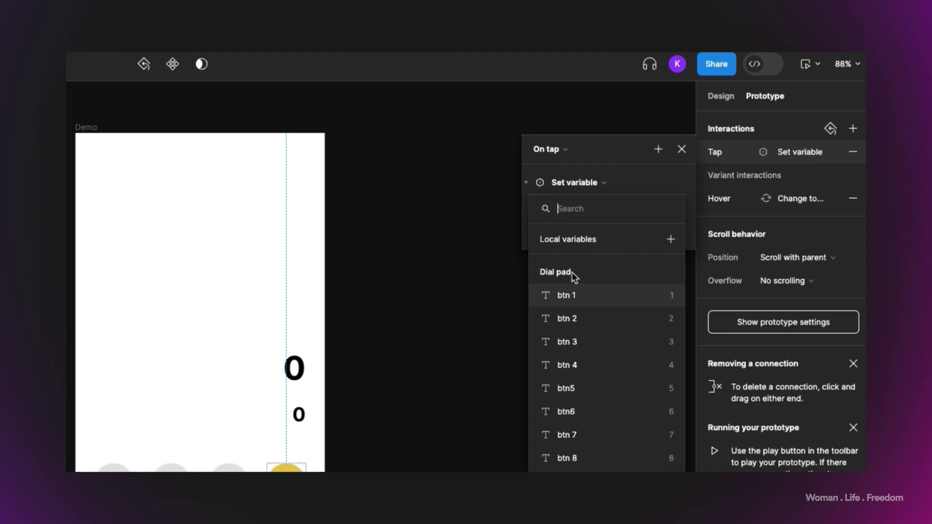
{"action": "scroll", "coordinate": [583, 296], "scroll_direction": "down", "scroll_amount": 5}
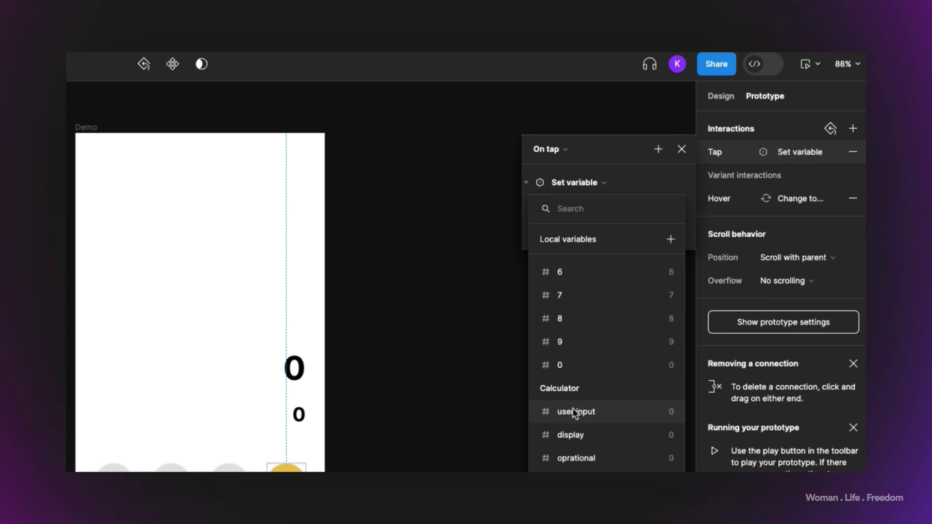
{"action": "left_click", "coordinate": [578, 434]}
Set the + key's "display" expression to display + user input
{"action": "scroll", "coordinate": [579, 432], "scroll_direction": "down", "scroll_amount": 5}
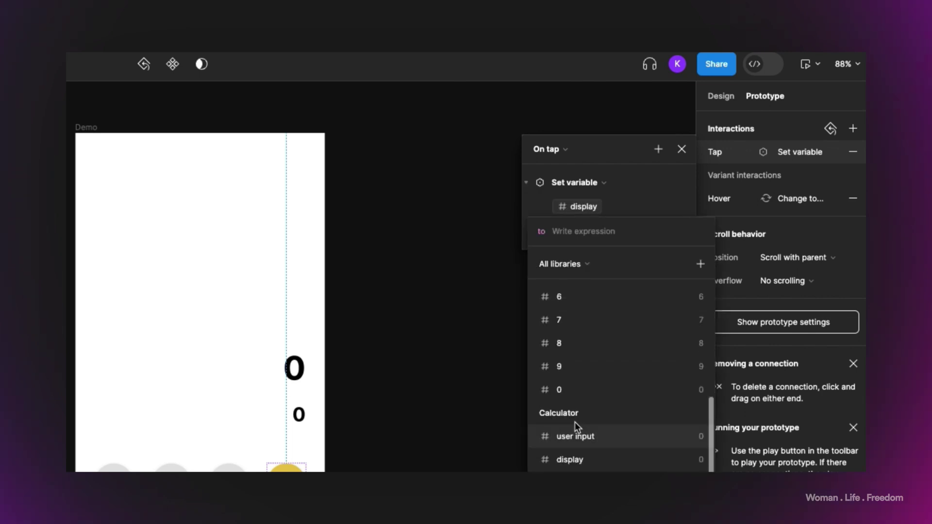
{"action": "left_click", "coordinate": [577, 459]}
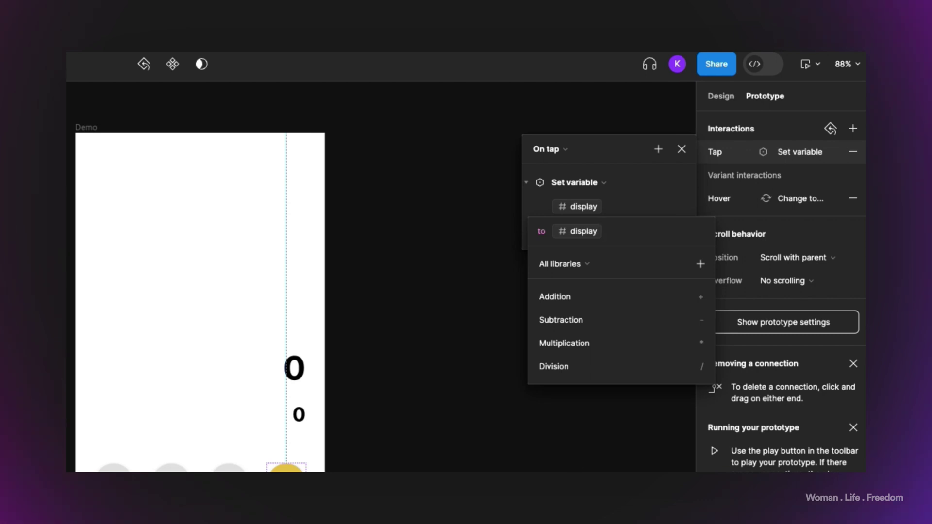
{"action": "type", "text": "+"}
{"action": "scroll", "coordinate": [637, 420], "scroll_direction": "down", "scroll_amount": 5}
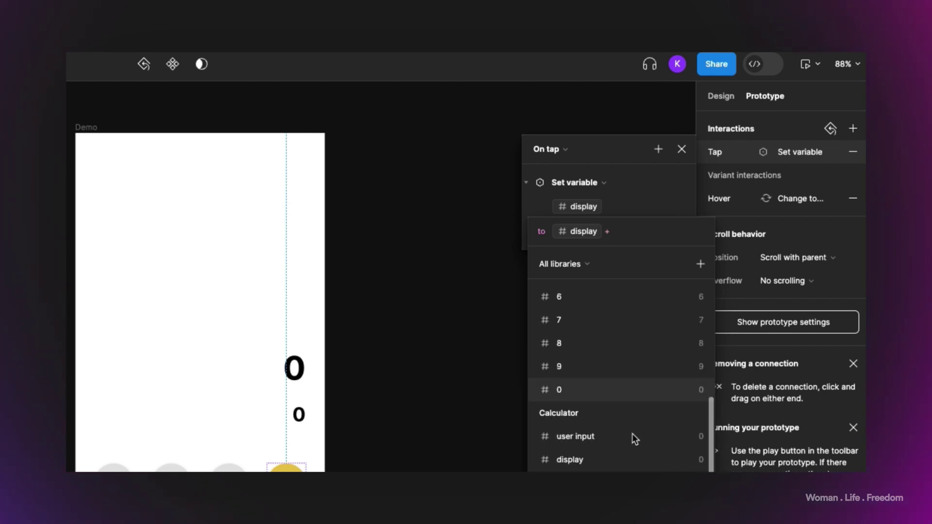
{"action": "left_click", "coordinate": [615, 436]}
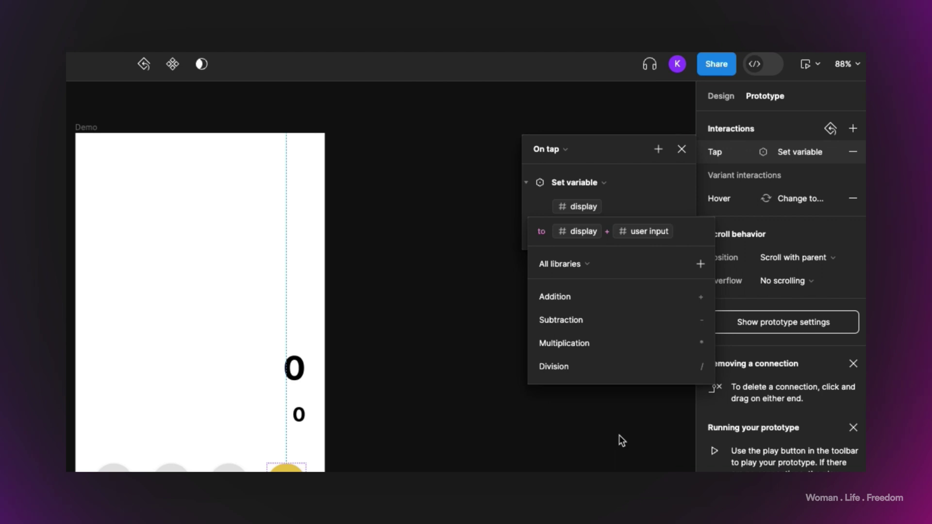
{"action": "left_click", "coordinate": [639, 152]}
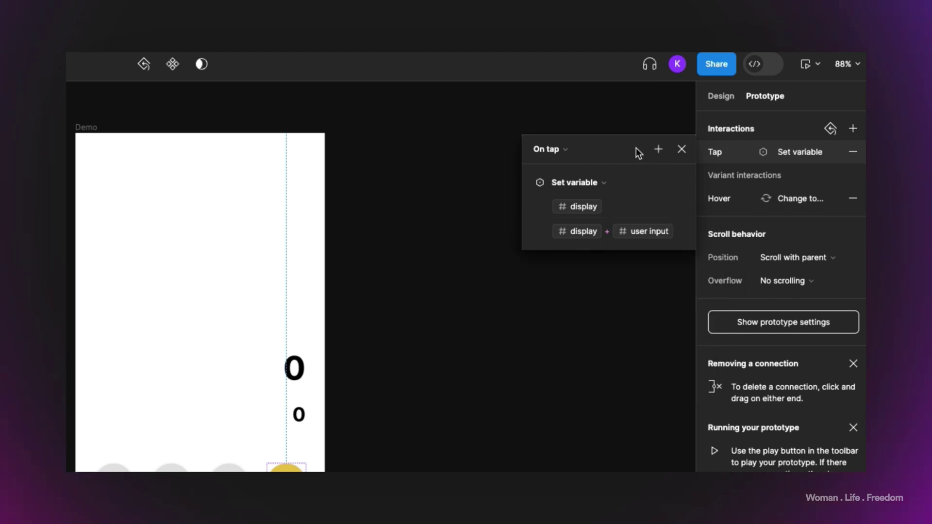
Add a second Set variable action to the + key that resets "user input" to 0
{"action": "left_click", "coordinate": [660, 150]}
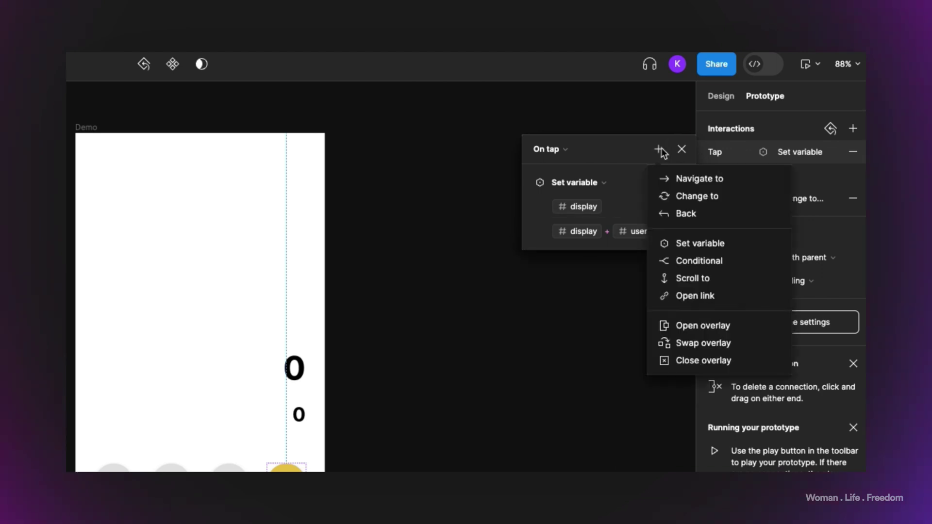
{"action": "left_click", "coordinate": [676, 244]}
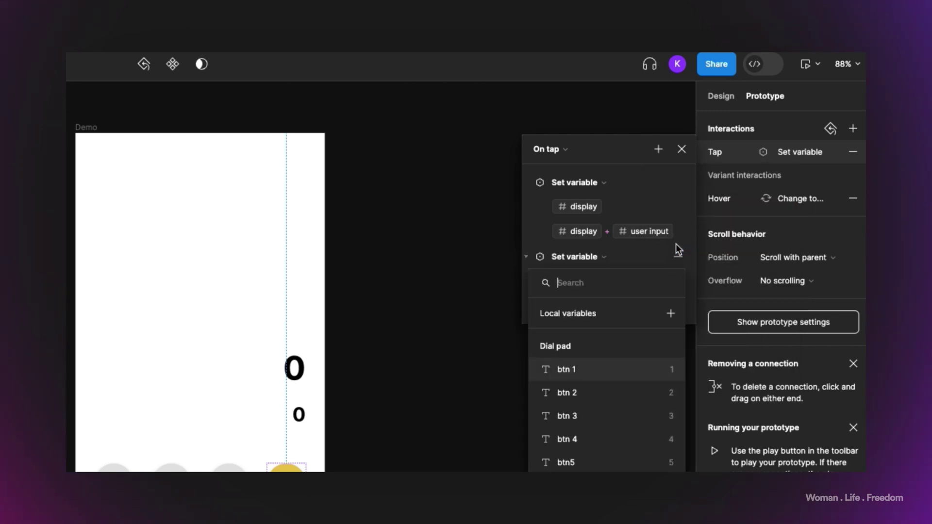
{"action": "scroll", "coordinate": [621, 416], "scroll_direction": "down", "scroll_amount": 5}
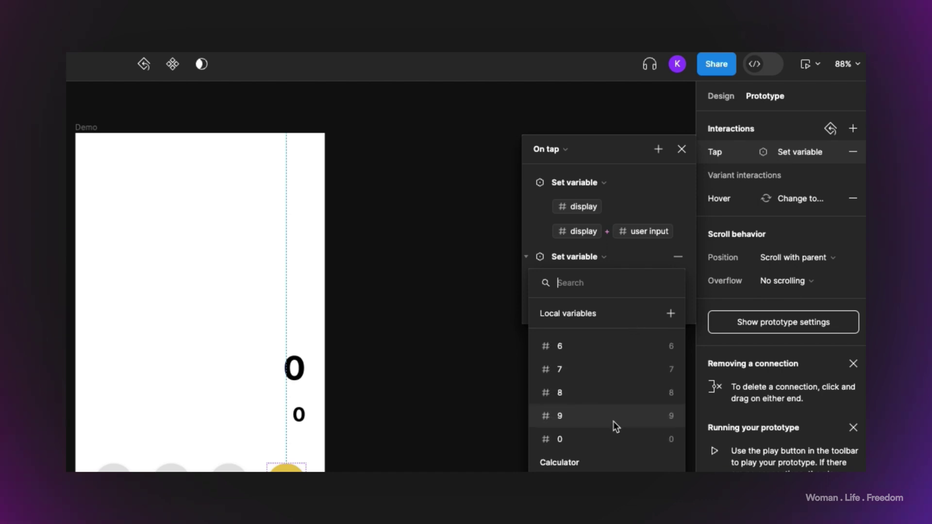
{"action": "left_click", "coordinate": [607, 466]}
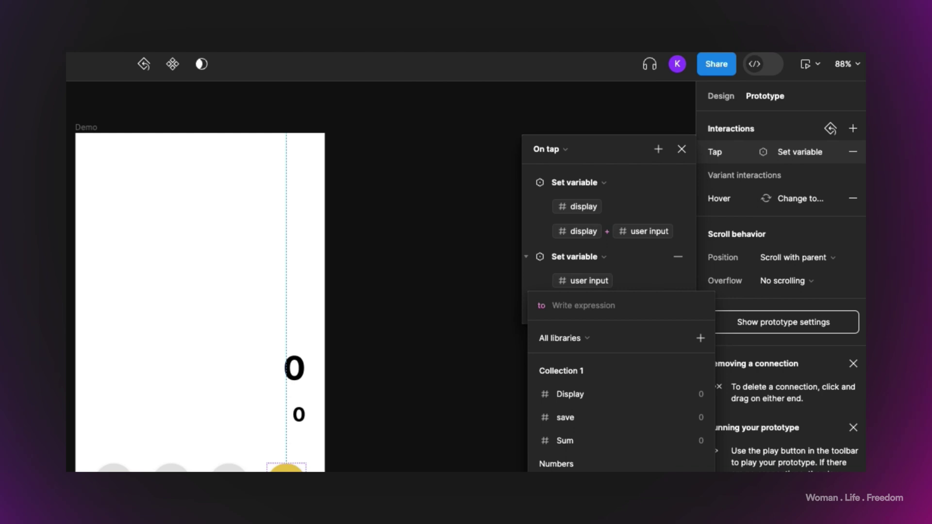
{"action": "type", "text": "0"}
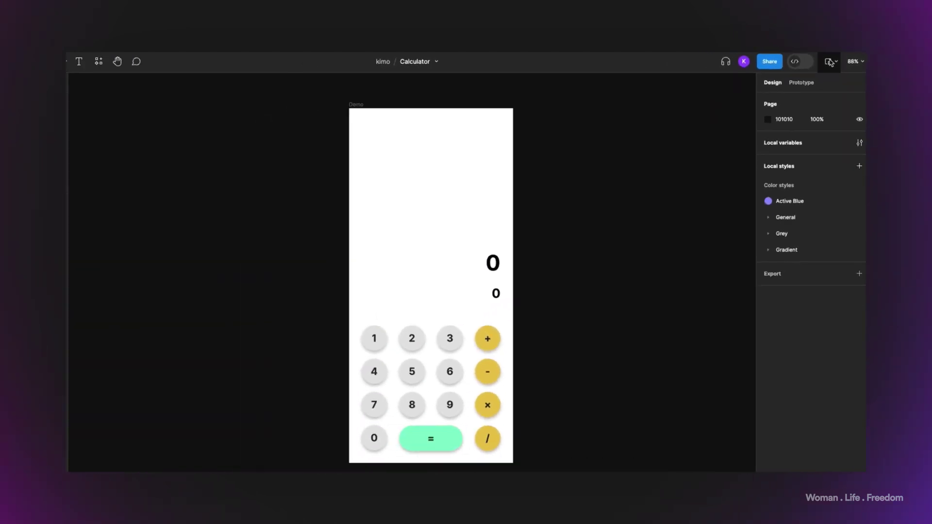
Preview the prototype and test the + key by adding 1 and 2, followed by another number
{"action": "left_click", "coordinate": [830, 62]}
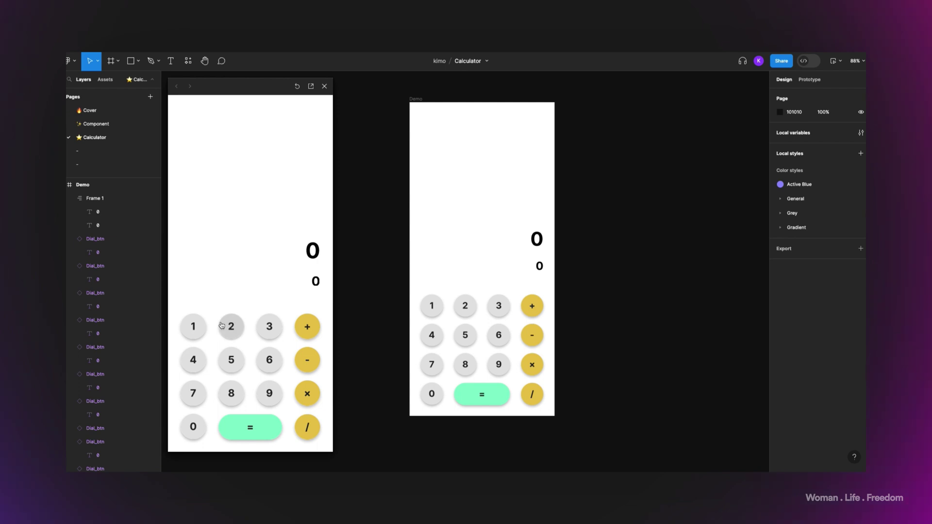
{"action": "left_click", "coordinate": [198, 328]}
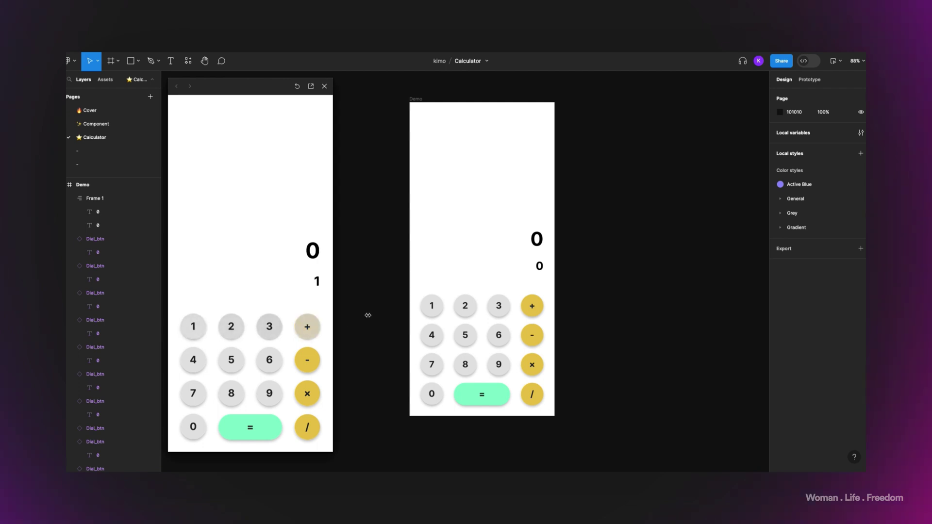
{"action": "left_click", "coordinate": [303, 328]}
{"action": "left_click", "coordinate": [242, 328]}
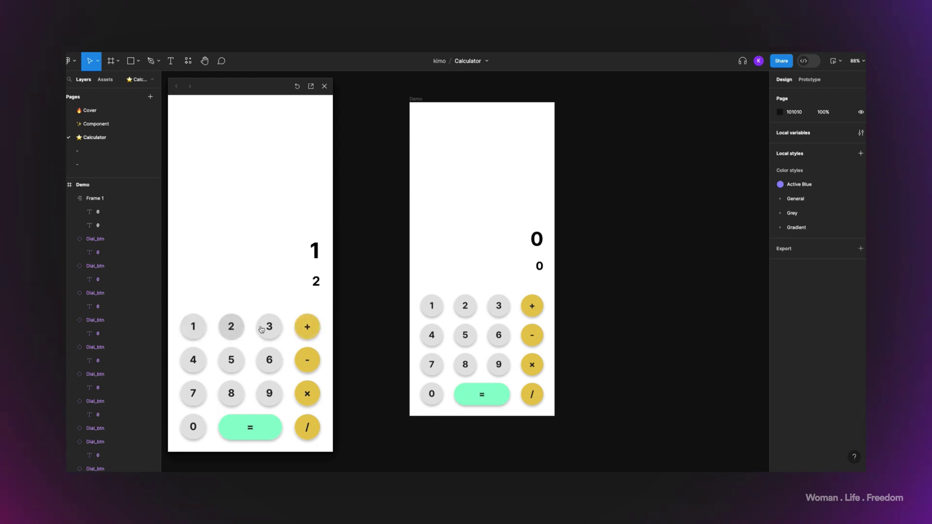
{"action": "left_click", "coordinate": [313, 331]}
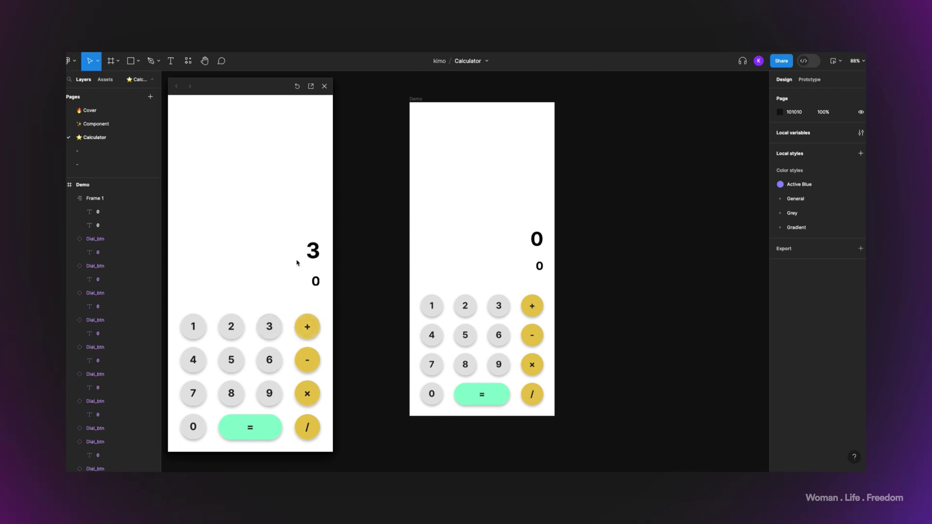
{"action": "left_click", "coordinate": [193, 330]}
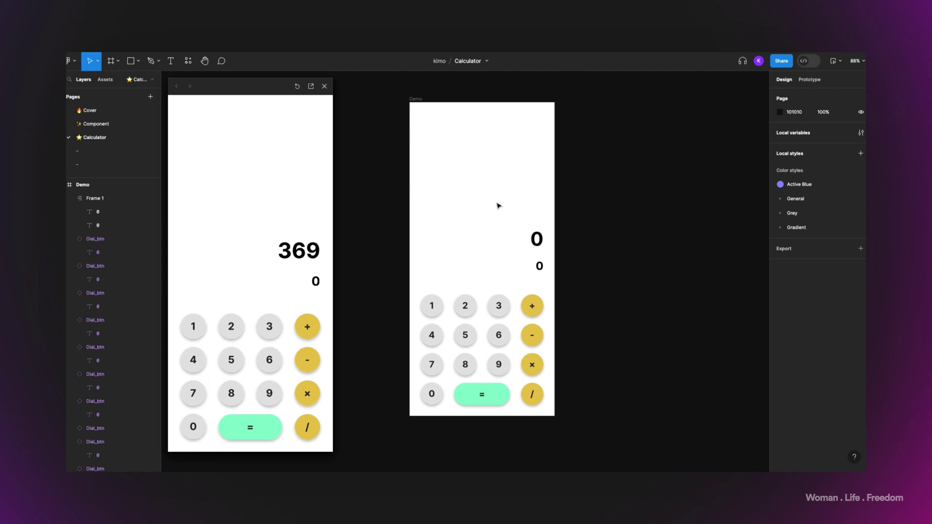
Add an on-tap Set variable interaction to the - key, targeting the "display" variable
{"action": "left_click", "coordinate": [531, 340]}
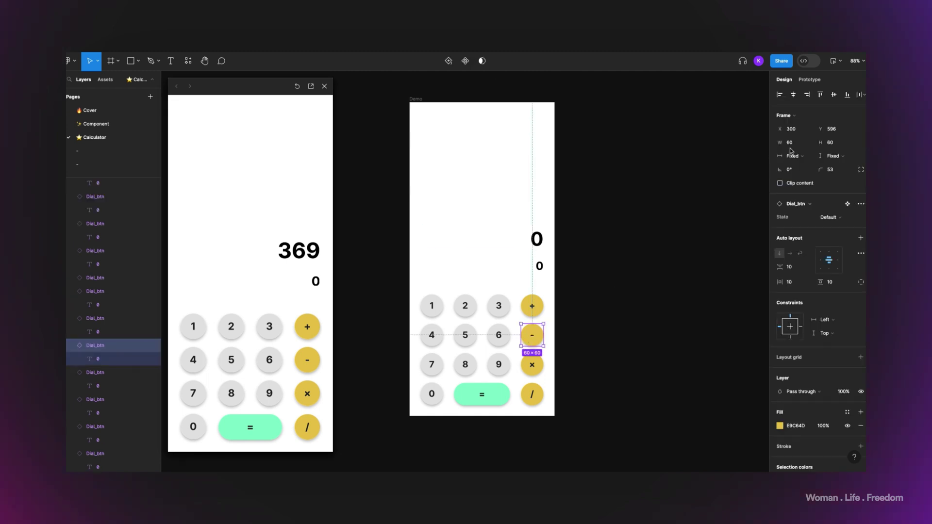
{"action": "scroll", "coordinate": [531, 334], "scroll_direction": "down", "scroll_amount": 1}
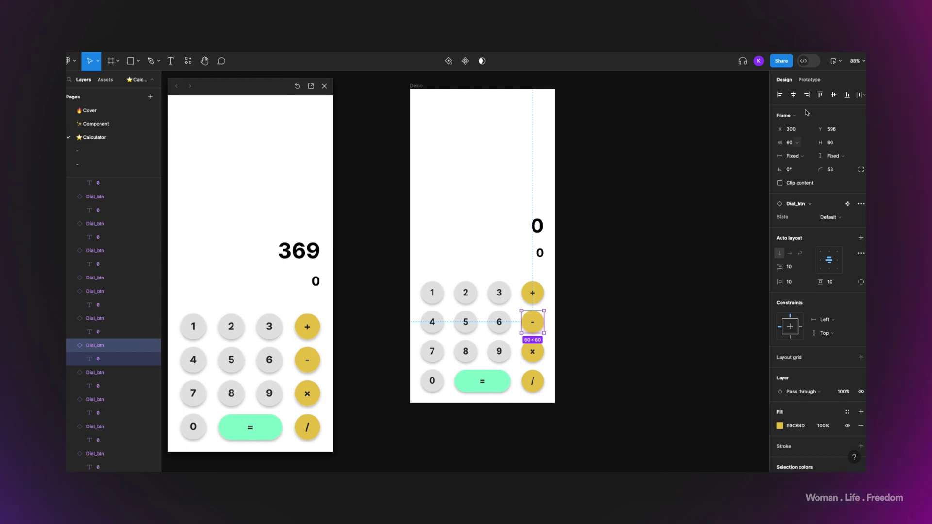
{"action": "left_click", "coordinate": [809, 79]}
{"action": "left_click", "coordinate": [861, 100]}
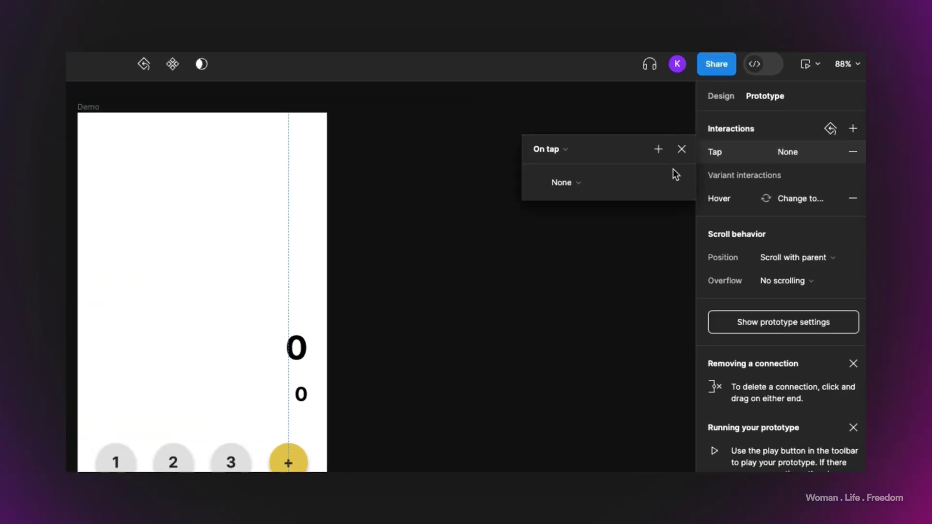
{"action": "left_click", "coordinate": [702, 129]}
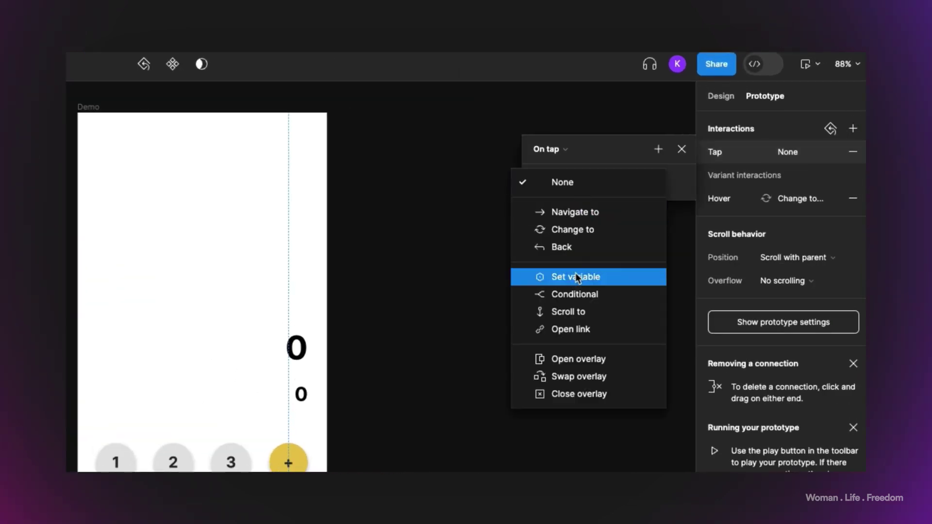
{"action": "left_click", "coordinate": [575, 274]}
{"action": "scroll", "coordinate": [574, 365], "scroll_direction": "down", "scroll_amount": 5}
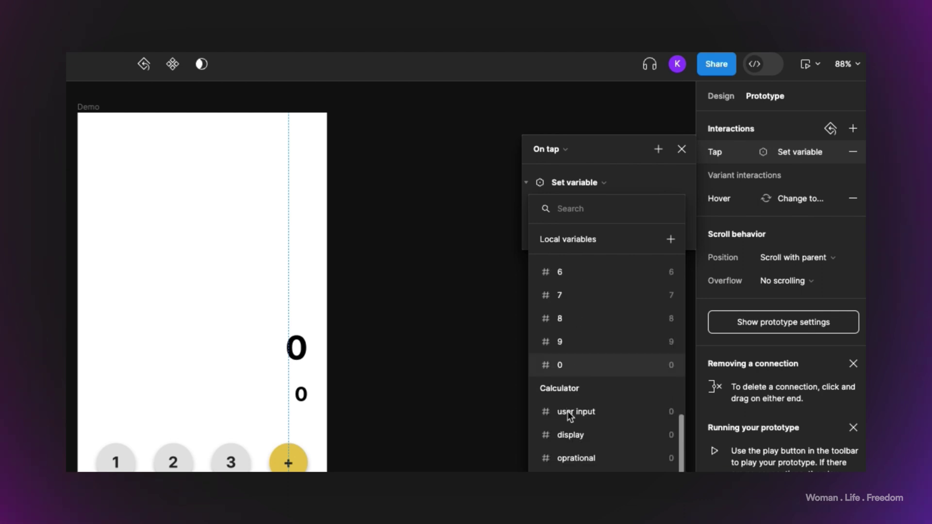
{"action": "left_click", "coordinate": [581, 437]}
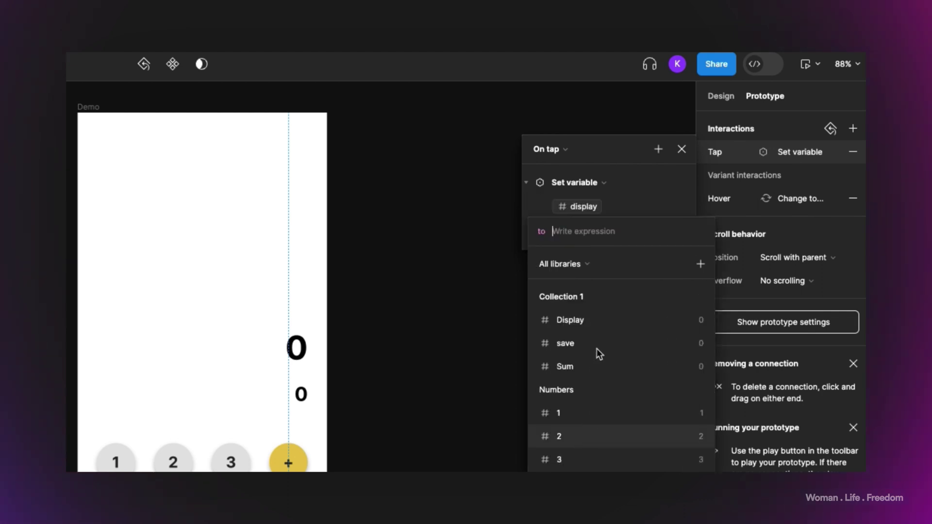
Set the - key's "display" expression to display - user input
{"action": "scroll", "coordinate": [578, 413], "scroll_direction": "down", "scroll_amount": 5}
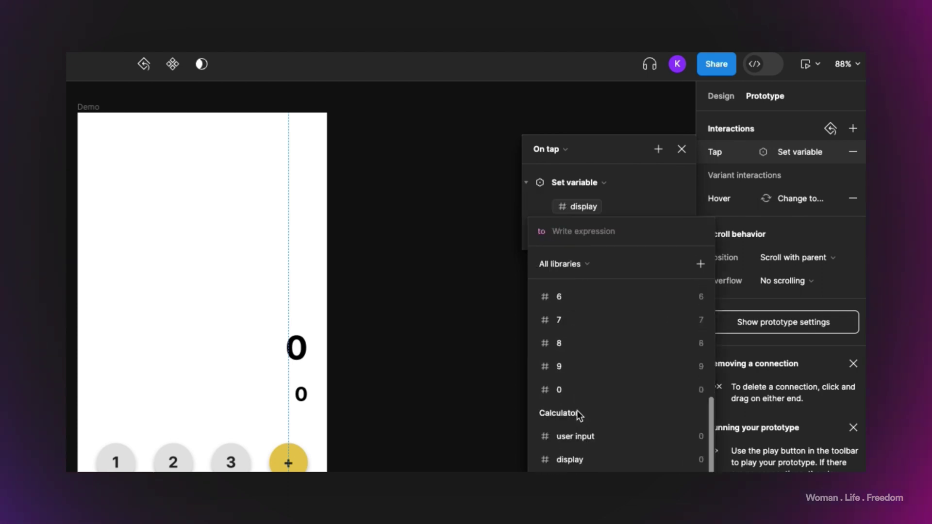
{"action": "left_click", "coordinate": [585, 453]}
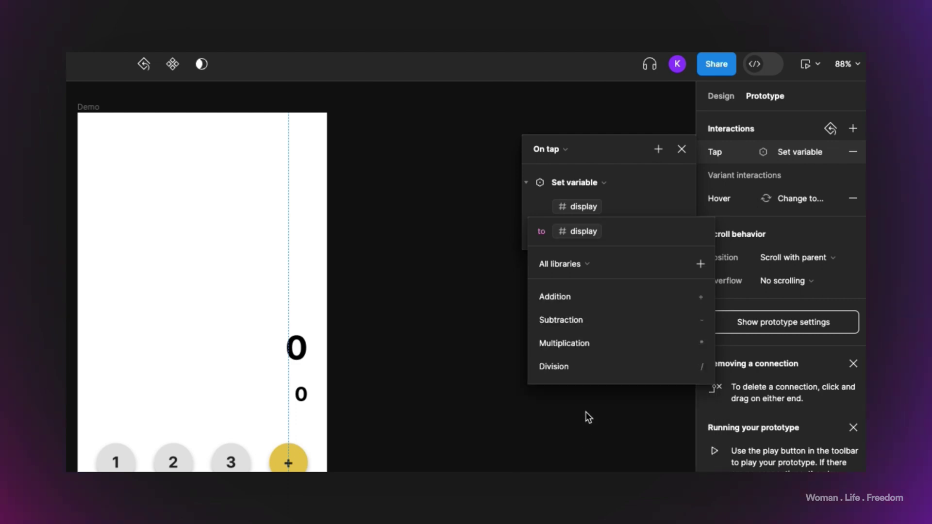
{"action": "left_click", "coordinate": [561, 320]}
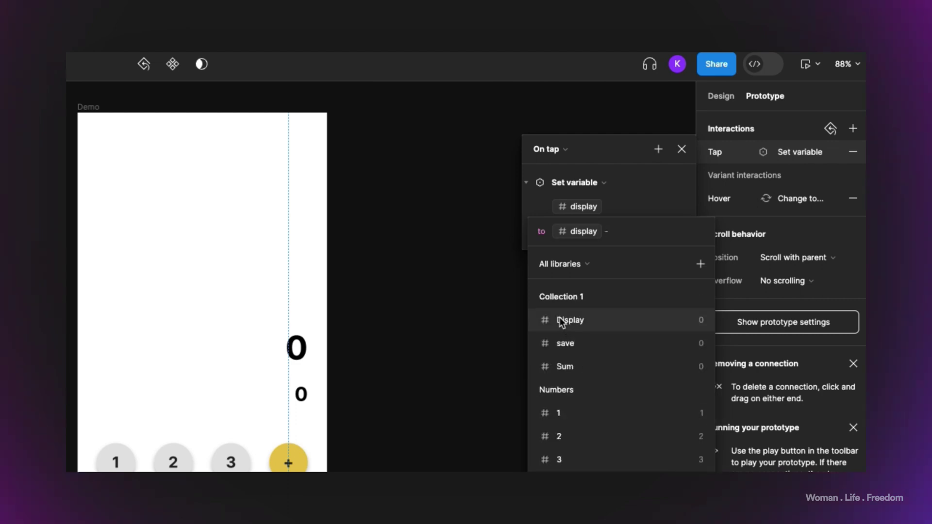
{"action": "scroll", "coordinate": [581, 374], "scroll_direction": "down", "scroll_amount": 5}
{"action": "left_click", "coordinate": [566, 436]}
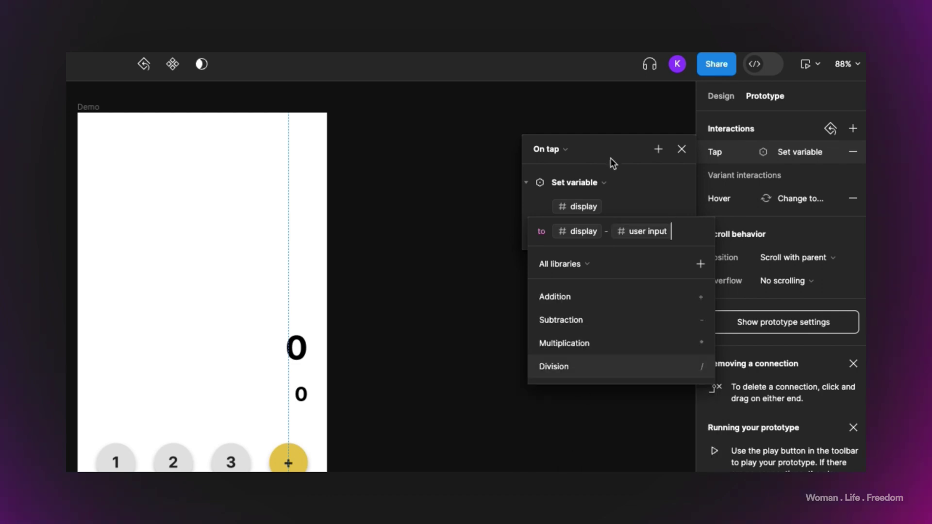
Add a second Set variable action to the - key that resets "user input" to 0
{"action": "left_click", "coordinate": [658, 151]}
{"action": "left_click", "coordinate": [658, 151]}
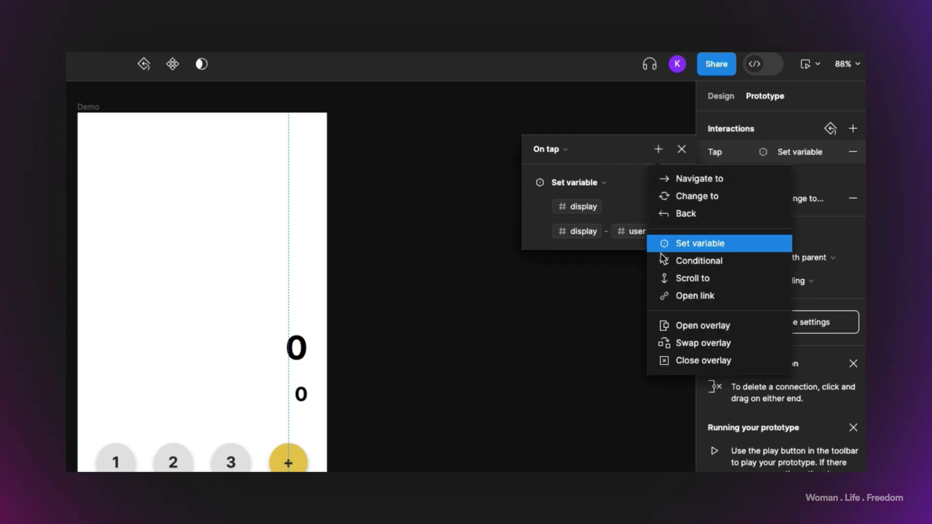
{"action": "left_click", "coordinate": [697, 243]}
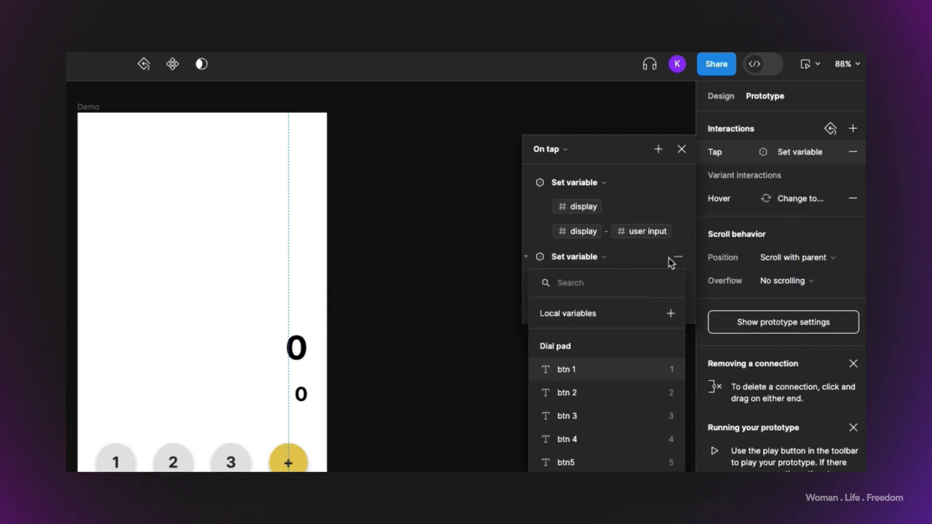
{"action": "scroll", "coordinate": [600, 427], "scroll_direction": "down", "scroll_amount": 5}
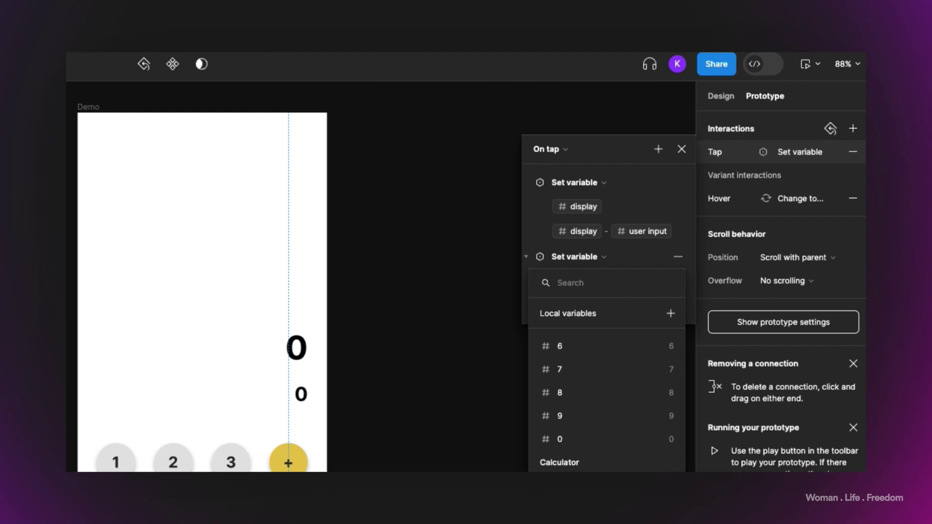
{"action": "left_click", "coordinate": [582, 456]}
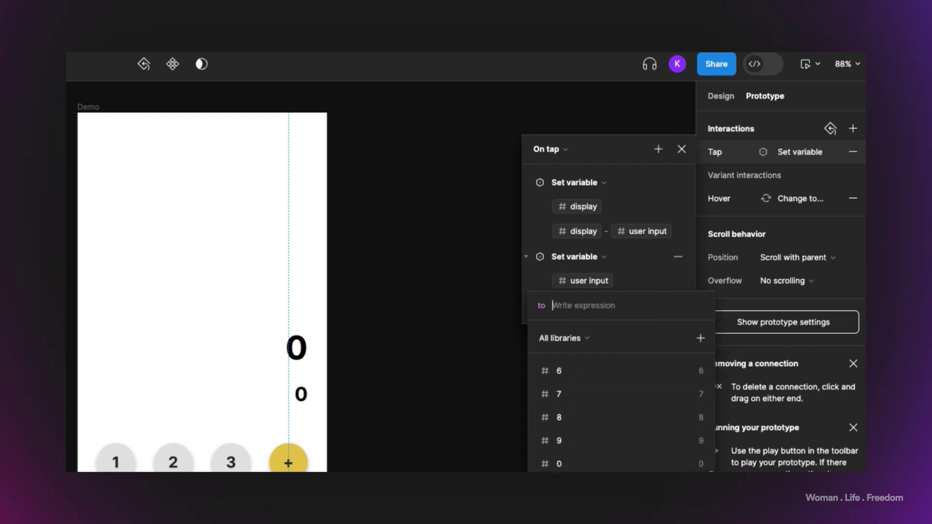
{"action": "type", "text": "0"}
{"action": "key", "text": "Return"}
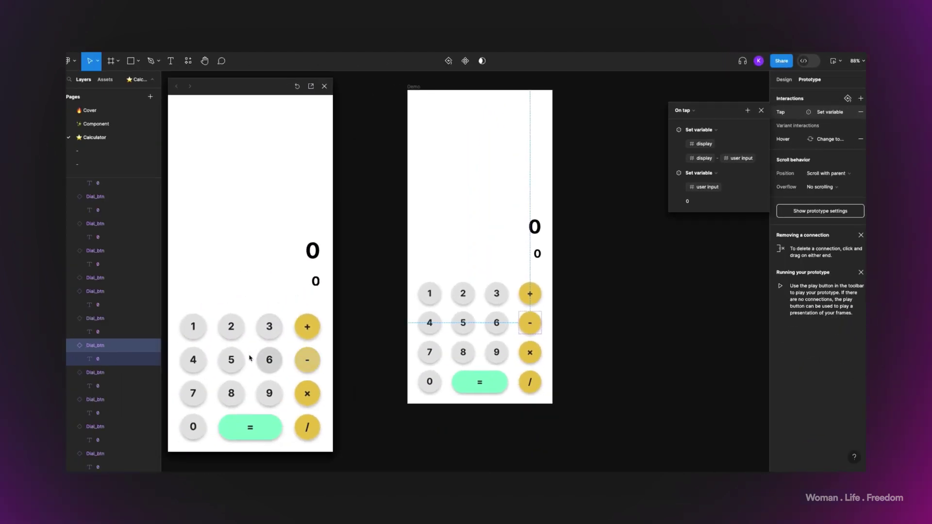
Test addition in the prototype preview by entering 12 + 12 +
{"action": "left_click", "coordinate": [195, 329]}
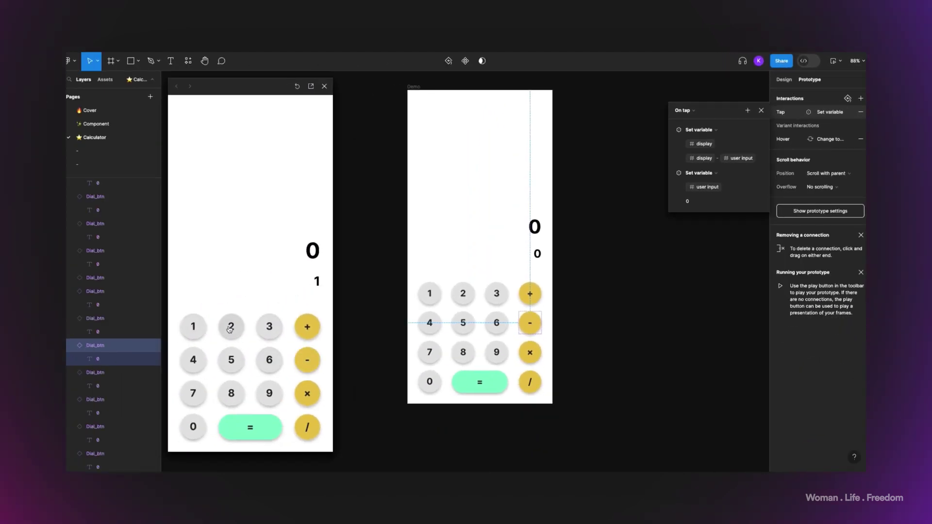
{"action": "left_click", "coordinate": [230, 330]}
{"action": "left_click", "coordinate": [307, 327]}
{"action": "left_click", "coordinate": [194, 326]}
{"action": "left_click", "coordinate": [235, 330]}
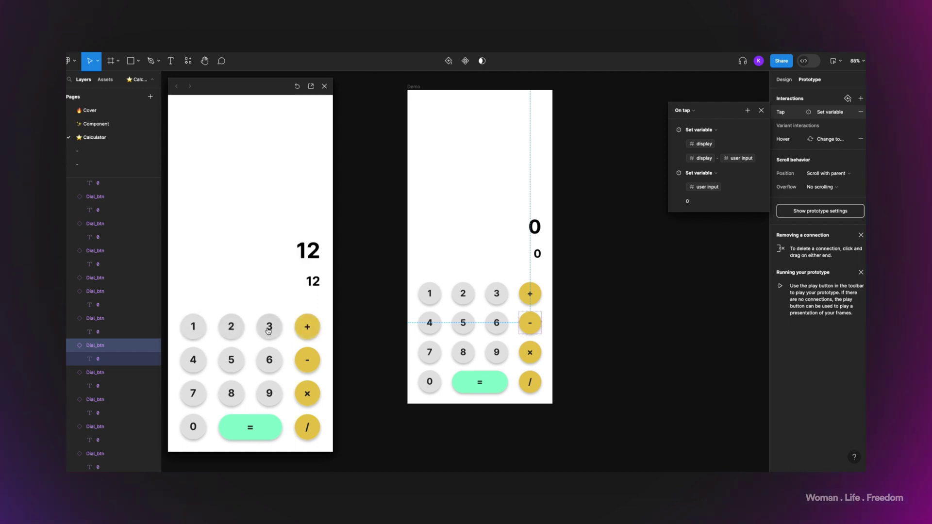
{"action": "left_click", "coordinate": [308, 327]}
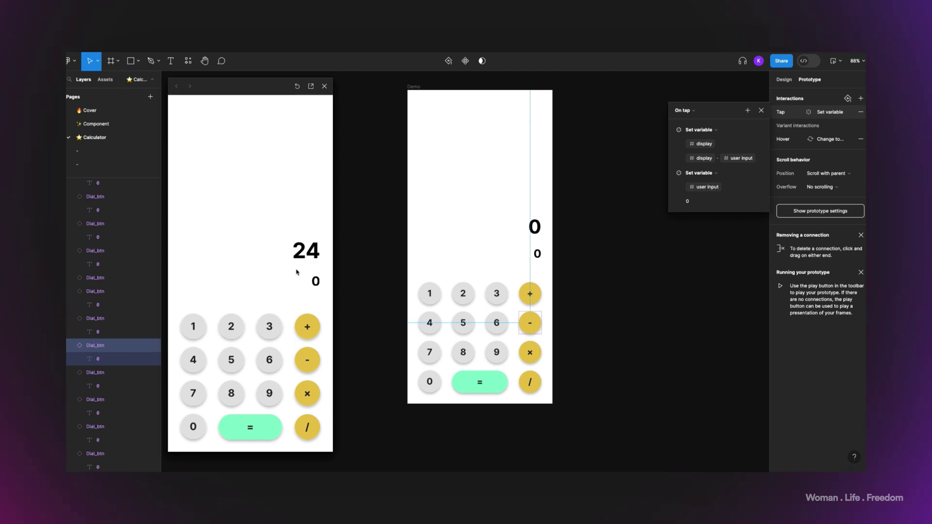
Test the - key in the preview by subtracting 12 and 4 from the running total
{"action": "left_click", "coordinate": [199, 334]}
{"action": "left_click", "coordinate": [232, 335]}
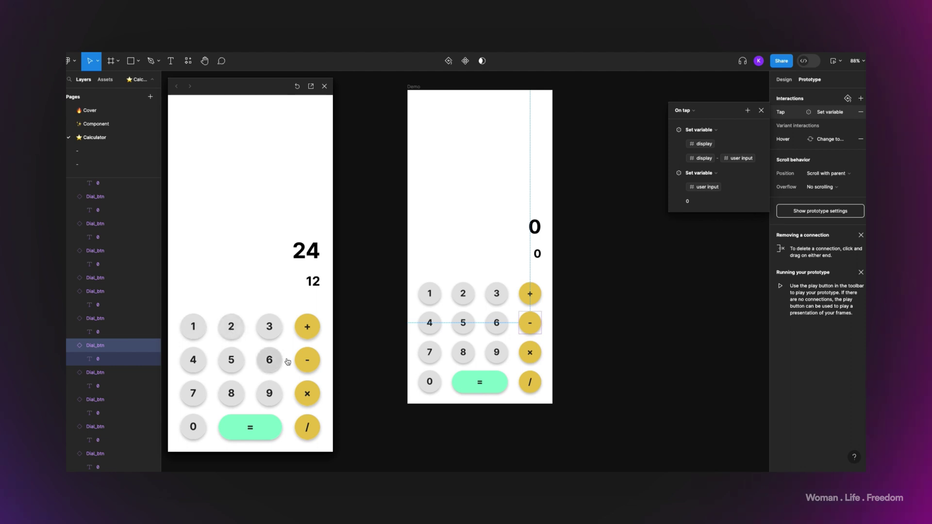
{"action": "left_click", "coordinate": [311, 364]}
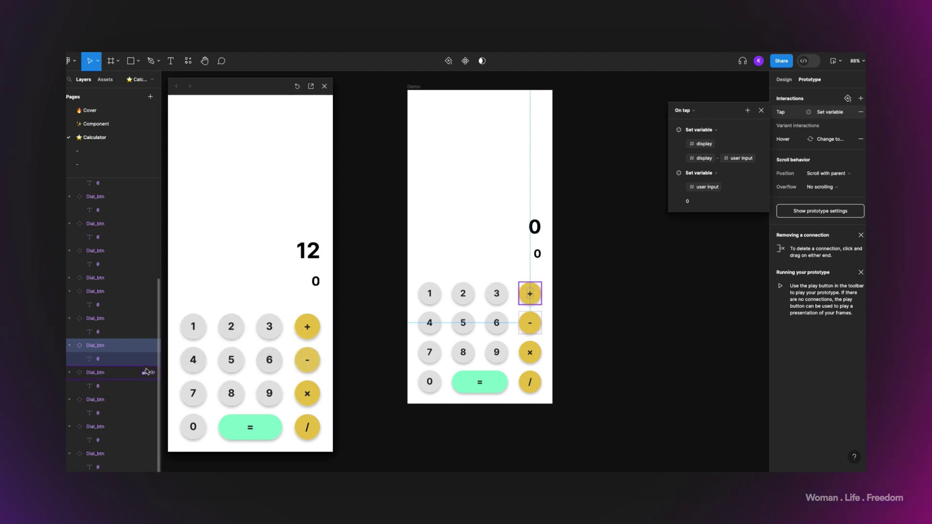
{"action": "left_click", "coordinate": [204, 363]}
{"action": "left_click", "coordinate": [307, 361]}
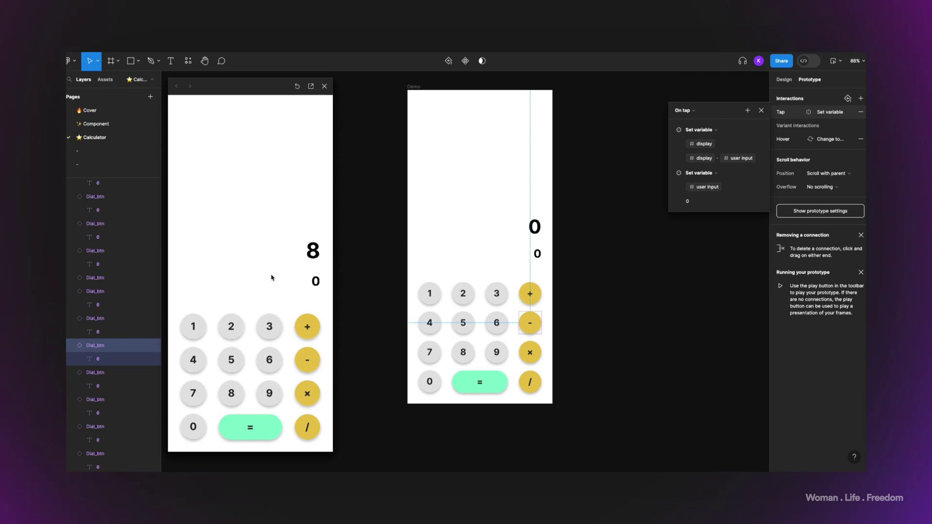
{"action": "left_click", "coordinate": [530, 382]}
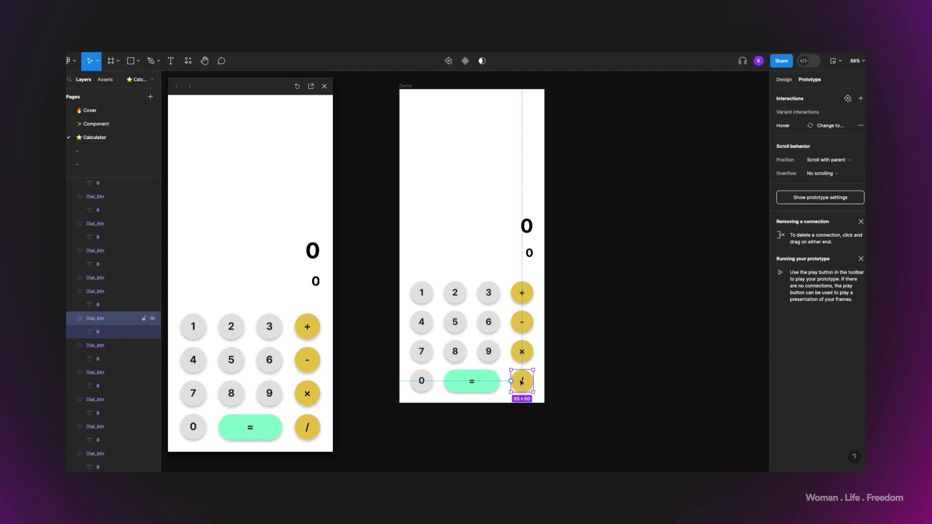
{"action": "left_click", "coordinate": [529, 354]}
{"action": "left_click", "coordinate": [525, 384]}
{"action": "left_click", "coordinate": [604, 325]}
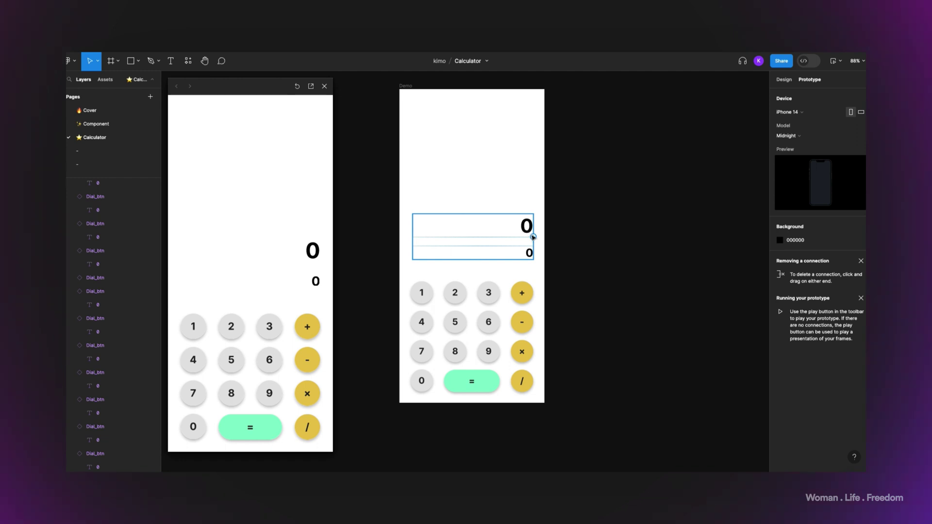
Add an on-tap Conditional interaction to the × key
{"action": "left_click", "coordinate": [525, 359]}
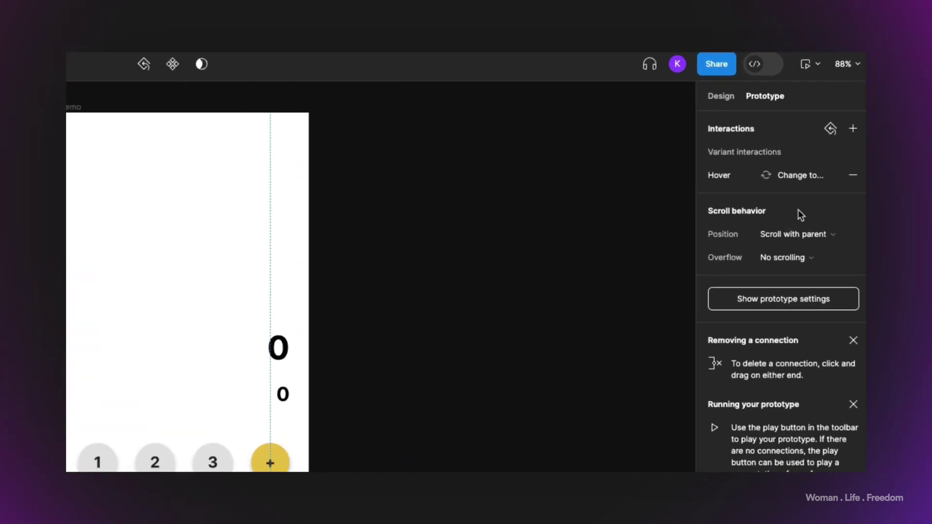
{"action": "left_click", "coordinate": [853, 128]}
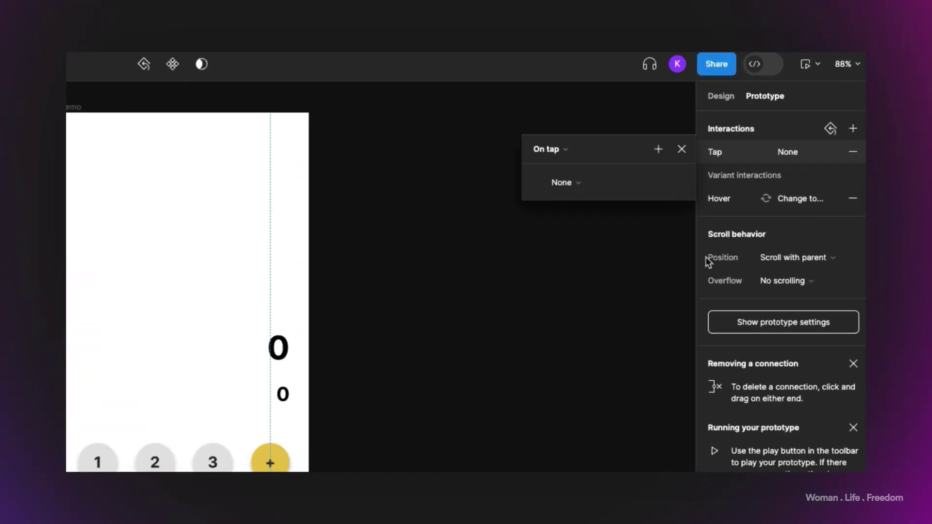
{"action": "left_click", "coordinate": [571, 184]}
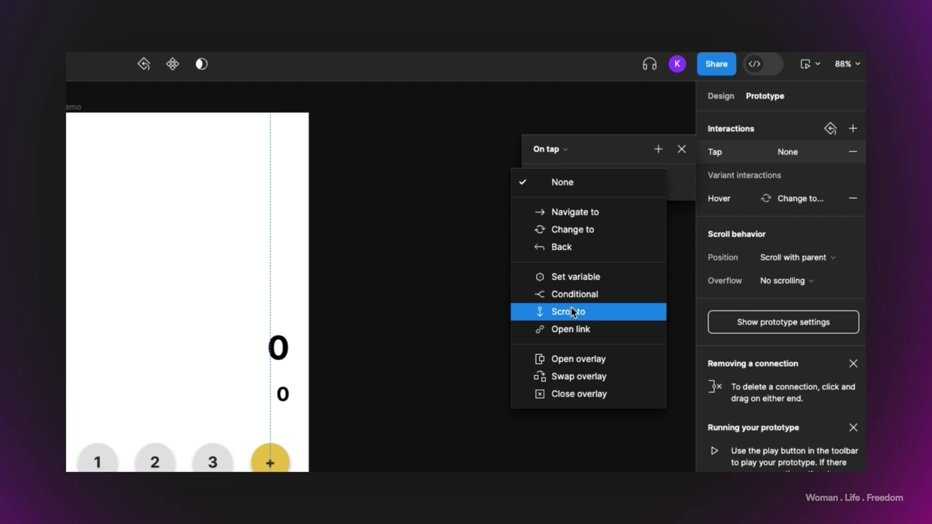
{"action": "left_click", "coordinate": [568, 296]}
Set the × key's if condition to display != 0
{"action": "left_click", "coordinate": [567, 207]}
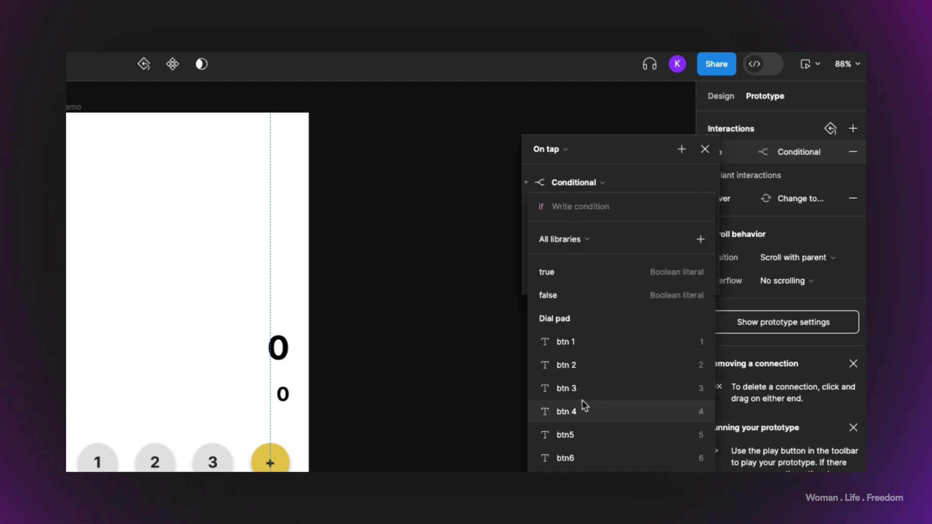
{"action": "scroll", "coordinate": [585, 406], "scroll_direction": "down", "scroll_amount": 5}
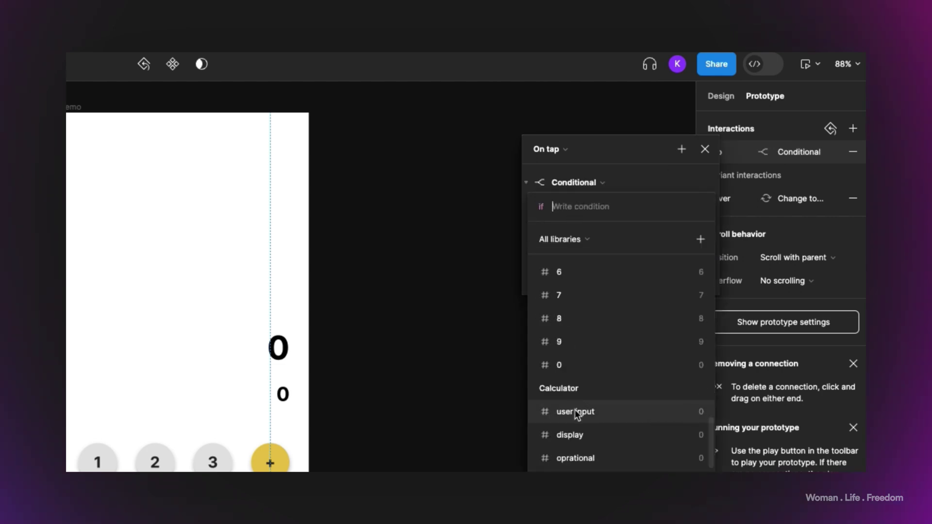
{"action": "left_click", "coordinate": [576, 434]}
{"action": "left_click", "coordinate": [568, 295]}
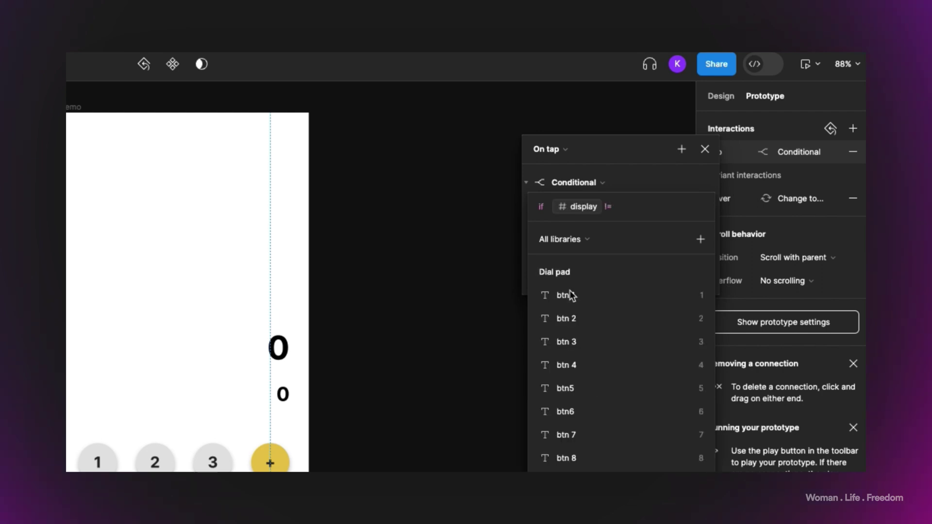
{"action": "type", "text": "0"}
{"action": "key", "text": "Return"}
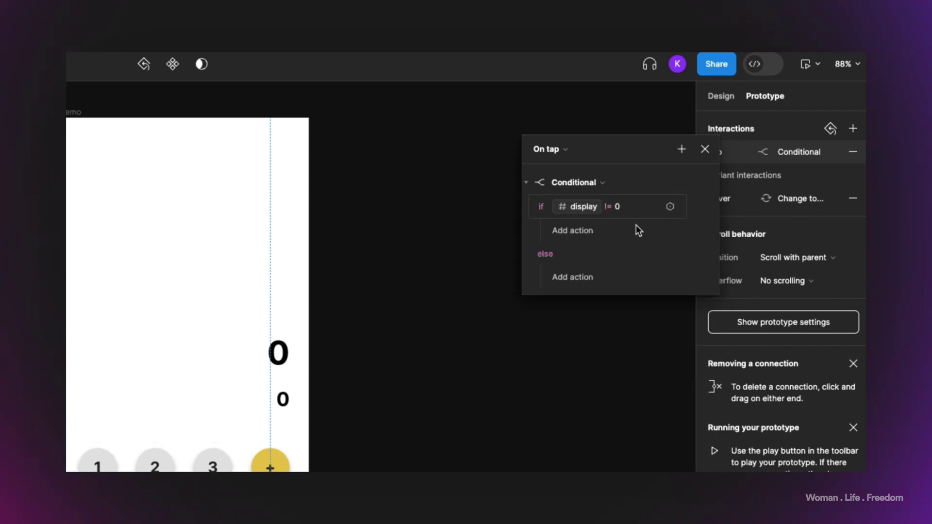
Add a Set variable action to the × key's if branch that sets display to display * user input
{"action": "left_click", "coordinate": [638, 230]}
{"action": "left_click", "coordinate": [598, 325]}
{"action": "scroll", "coordinate": [602, 391], "scroll_direction": "down", "scroll_amount": 5}
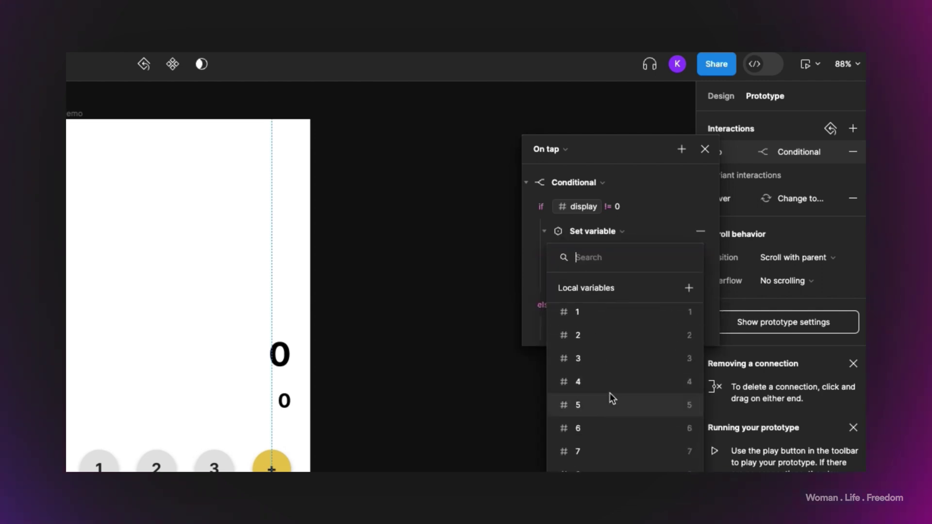
{"action": "scroll", "coordinate": [610, 392], "scroll_direction": "down", "scroll_amount": 3}
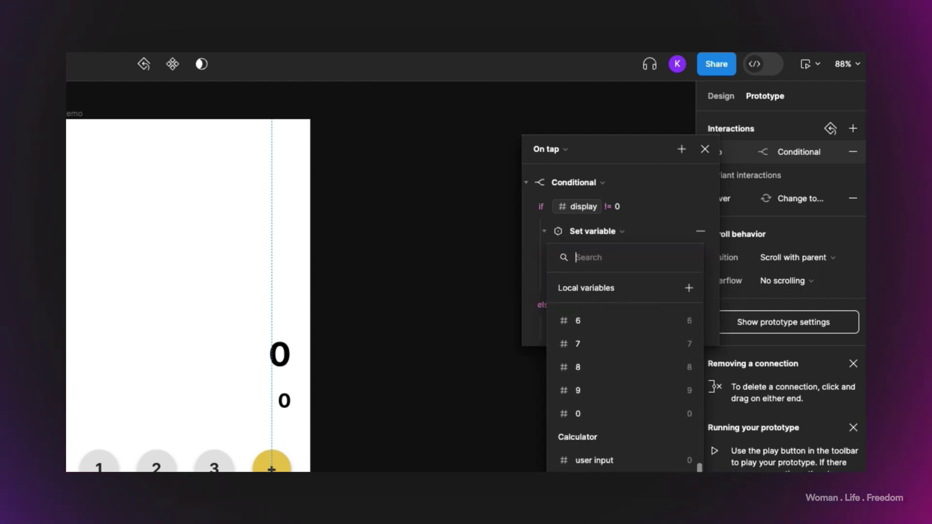
{"action": "left_click", "coordinate": [597, 464]}
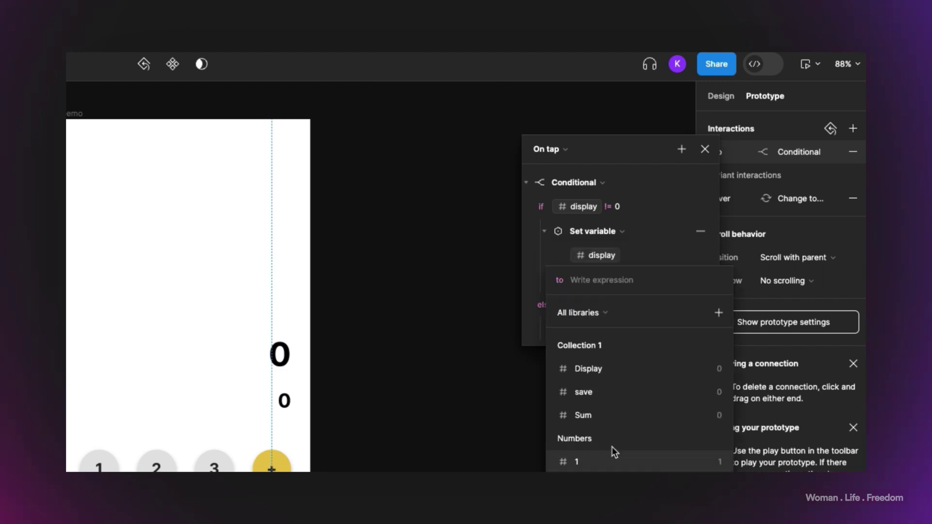
{"action": "scroll", "coordinate": [610, 444], "scroll_direction": "down", "scroll_amount": 5}
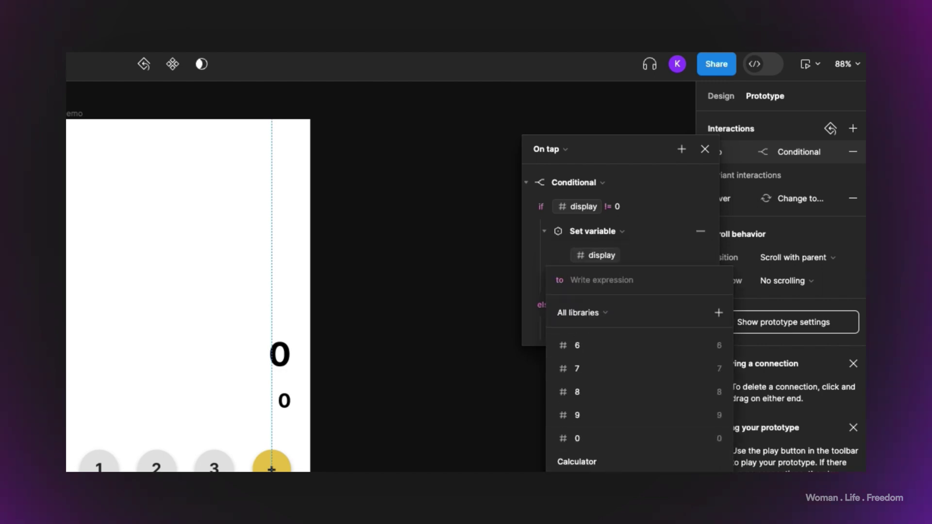
{"action": "left_click", "coordinate": [583, 483]}
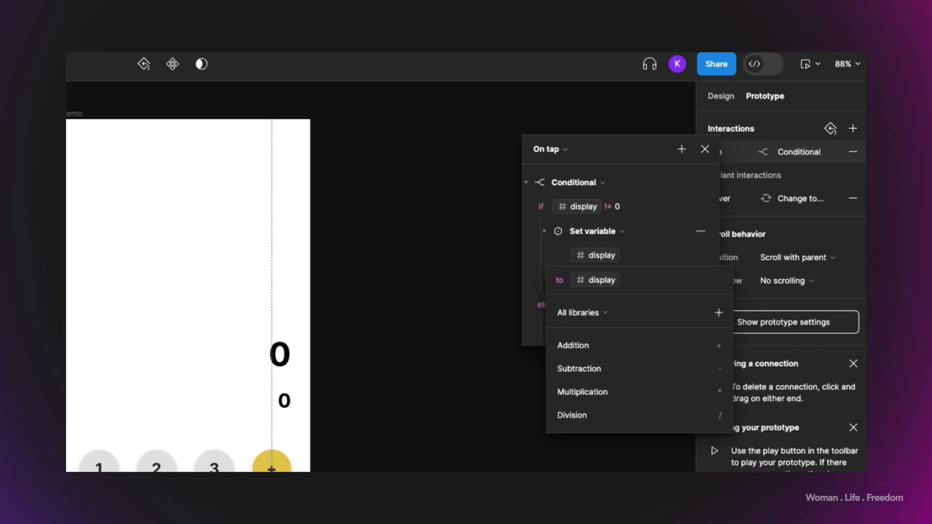
{"action": "left_click", "coordinate": [605, 393]}
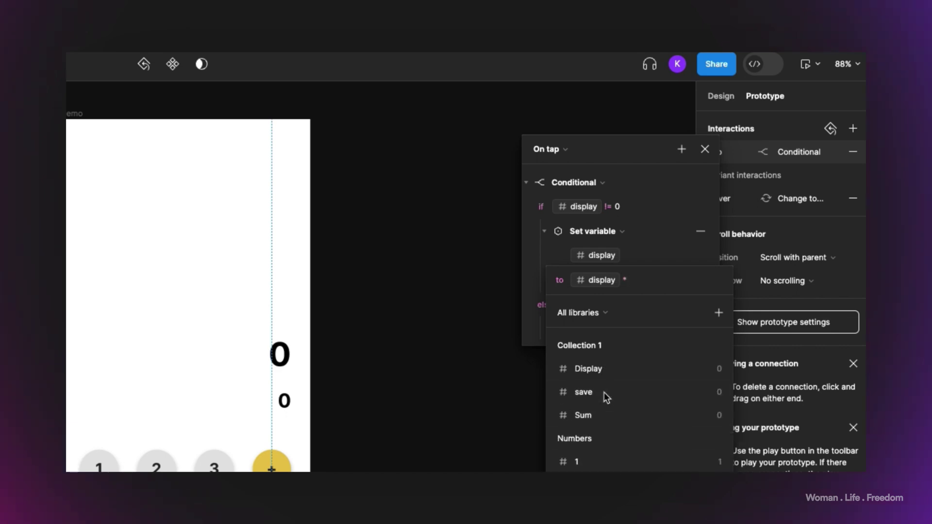
{"action": "scroll", "coordinate": [607, 420], "scroll_direction": "down", "scroll_amount": 5}
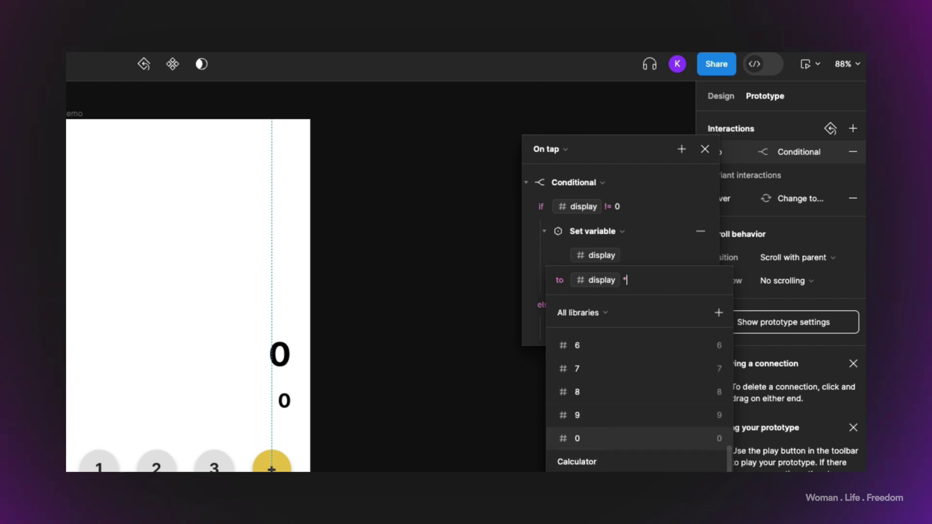
{"action": "left_click", "coordinate": [607, 485]}
Add a second Set variable action to the × key's if branch that sets user input to 0
{"action": "left_click", "coordinate": [701, 207]}
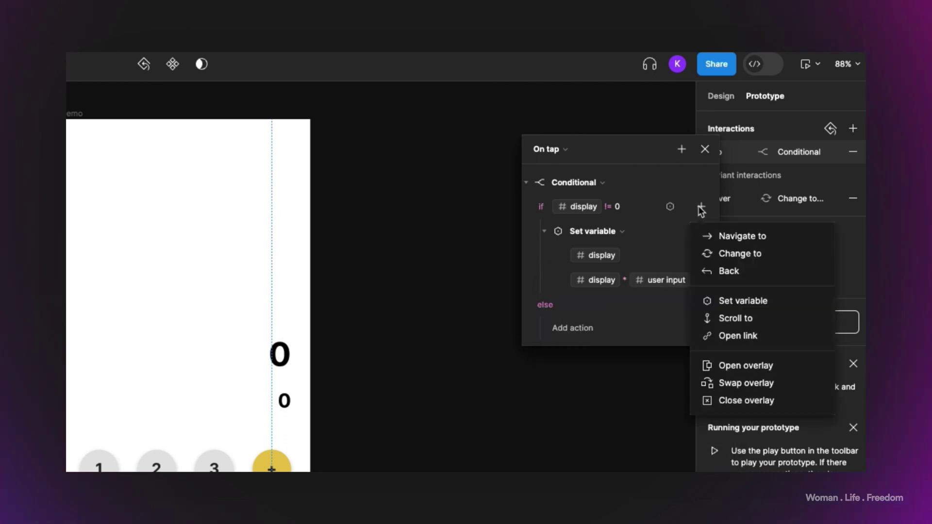
{"action": "left_click", "coordinate": [718, 300]}
{"action": "scroll", "coordinate": [611, 427], "scroll_direction": "down", "scroll_amount": 10}
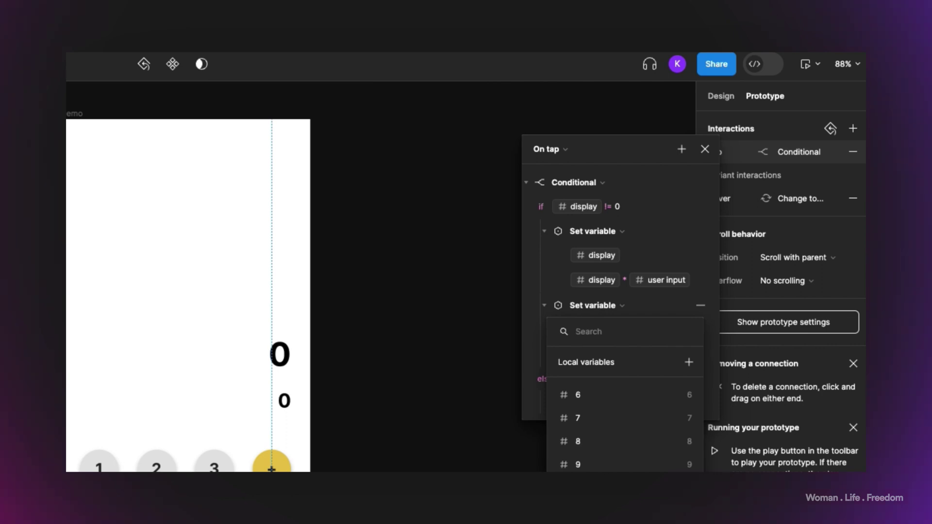
{"action": "left_click", "coordinate": [611, 437]}
{"action": "scroll", "coordinate": [638, 442], "scroll_direction": "down", "scroll_amount": 10}
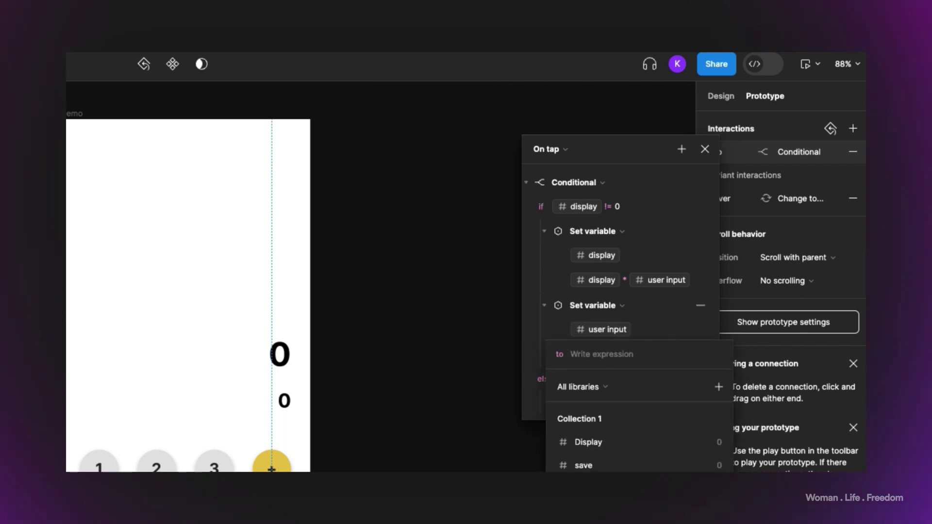
{"action": "type", "text": "0"}
{"action": "left_click", "coordinate": [530, 339]}
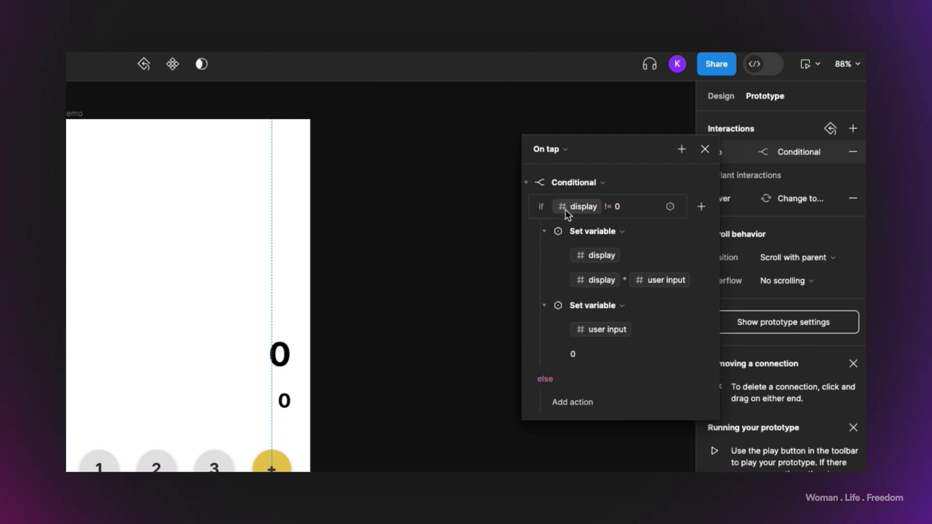
Add a Set variable action to the × key's else branch that sets display to user input, and close the interaction settings
{"action": "left_click", "coordinate": [578, 406]}
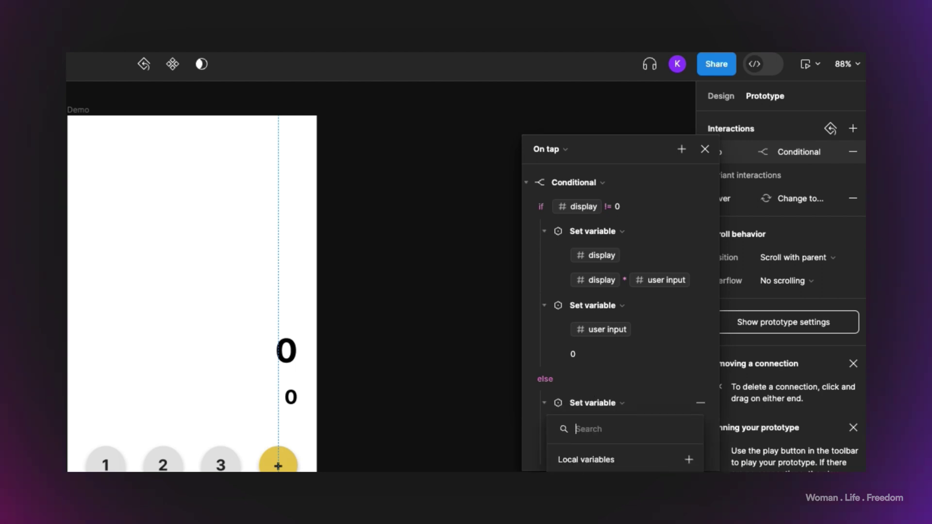
{"action": "key", "text": "Return"}
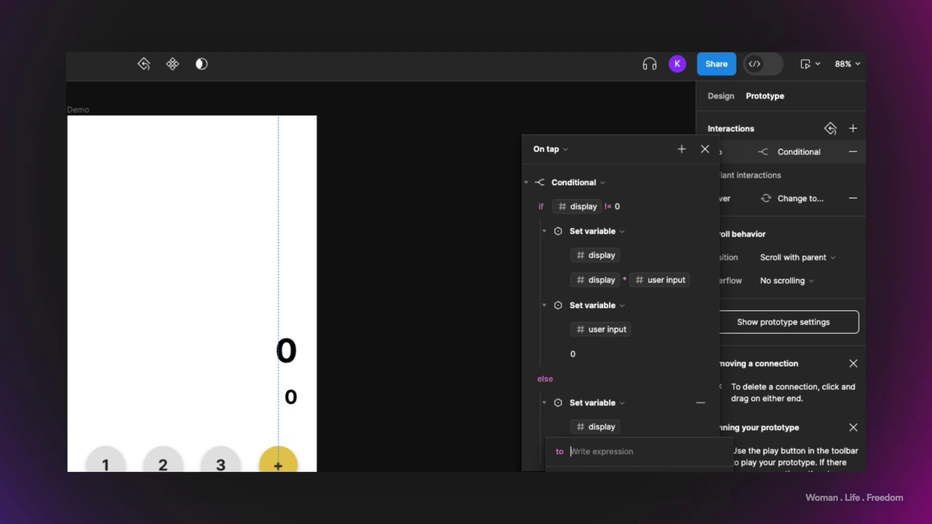
{"action": "key", "text": "ctrl+v"}
{"action": "left_click", "coordinate": [705, 149]}
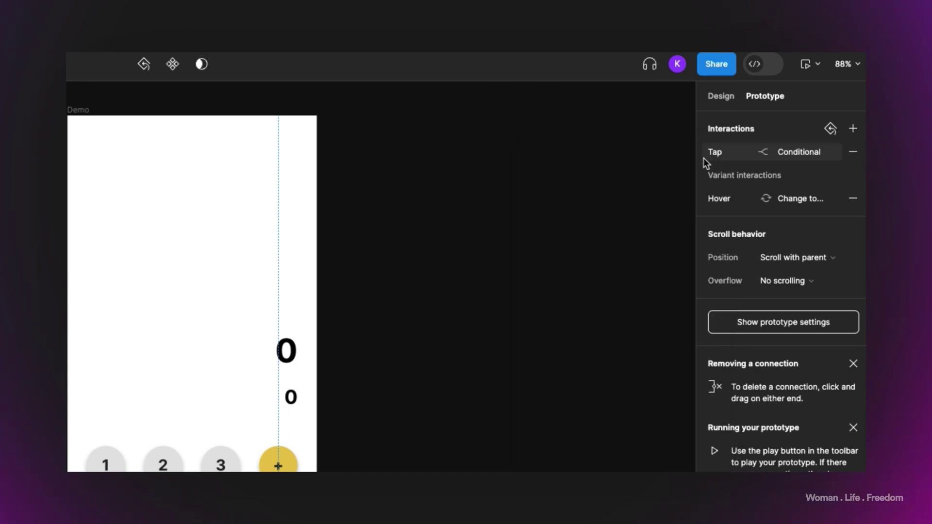
Open the prototype preview and test the × key by entering 2 × 2
{"action": "left_click", "coordinate": [806, 65]}
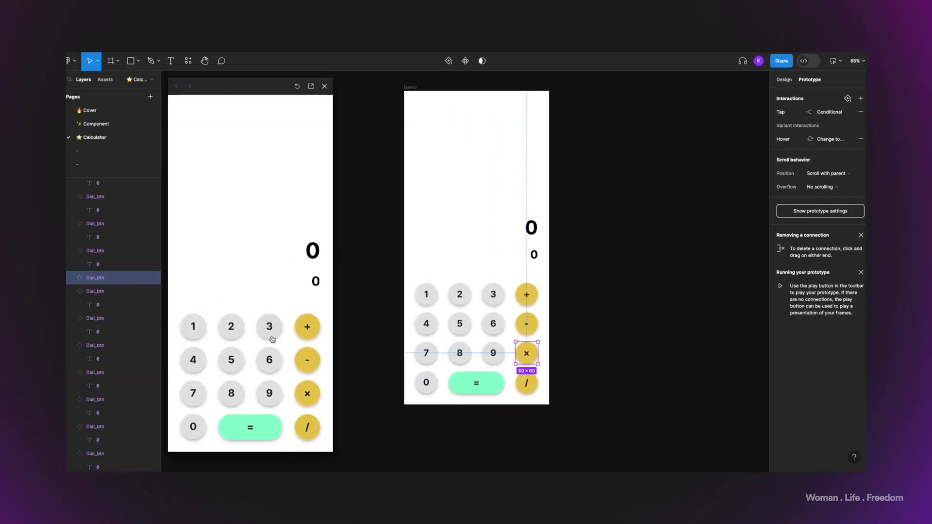
{"action": "left_click", "coordinate": [232, 327]}
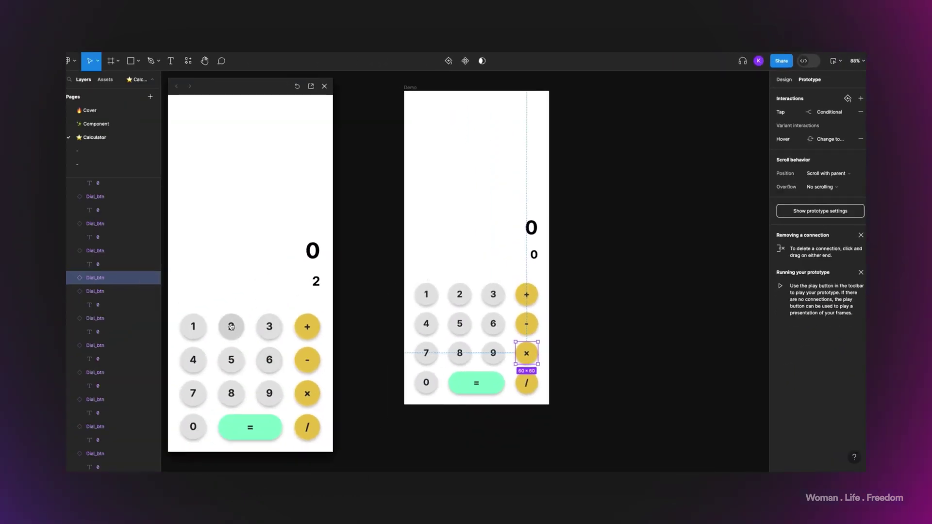
{"action": "left_click", "coordinate": [311, 394]}
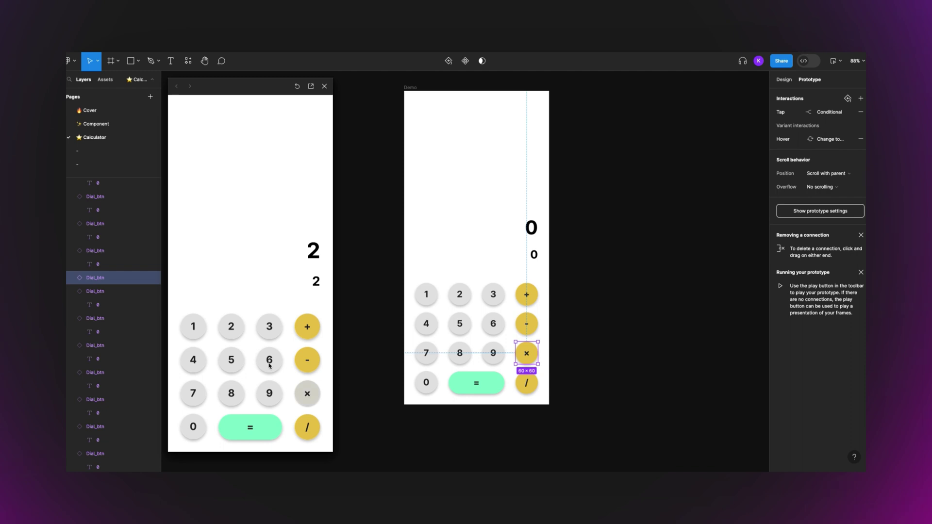
Add a Set variable action to the × key's else branch that sets user input to 0
{"action": "left_click", "coordinate": [527, 359]}
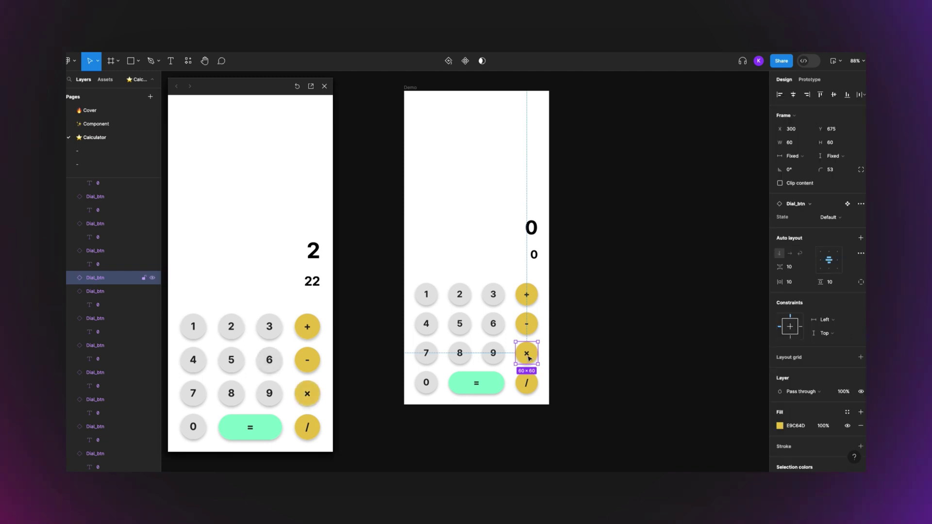
{"action": "left_click", "coordinate": [810, 80]}
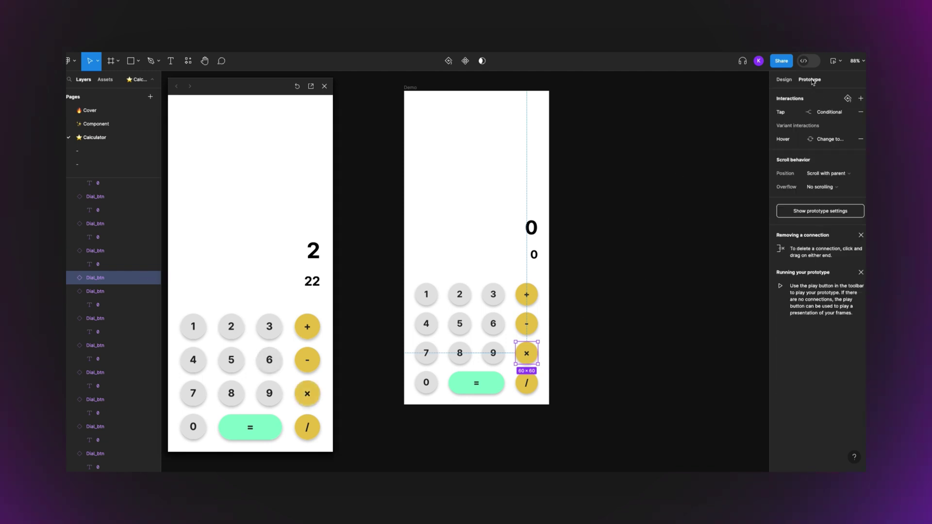
{"action": "left_click", "coordinate": [793, 112]}
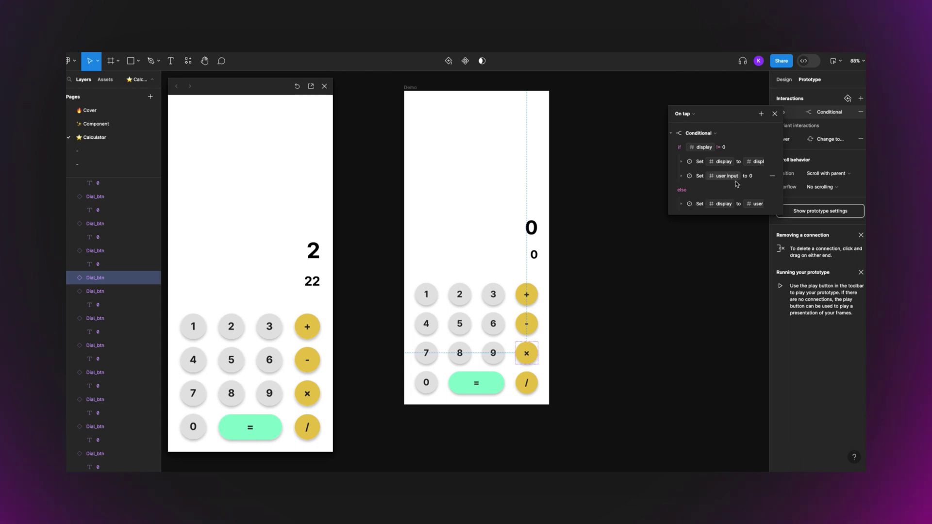
{"action": "left_click", "coordinate": [773, 190]}
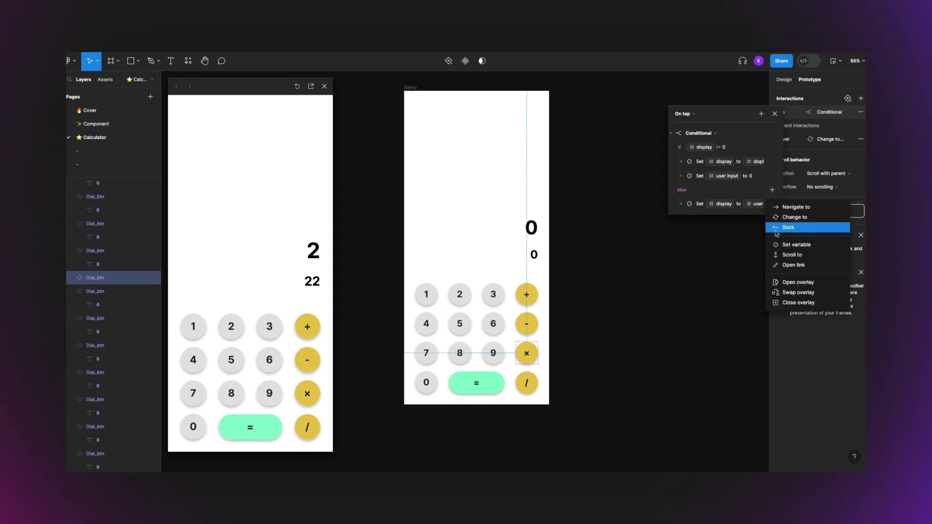
{"action": "left_click", "coordinate": [791, 245]}
{"action": "scroll", "coordinate": [718, 316], "scroll_direction": "down", "scroll_amount": 5}
{"action": "left_click", "coordinate": [711, 369]}
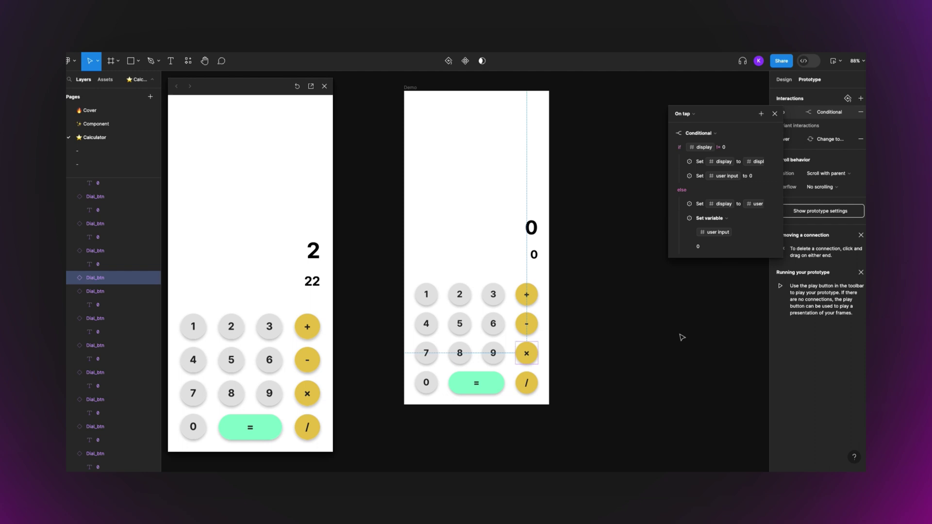
{"action": "left_click", "coordinate": [600, 137]}
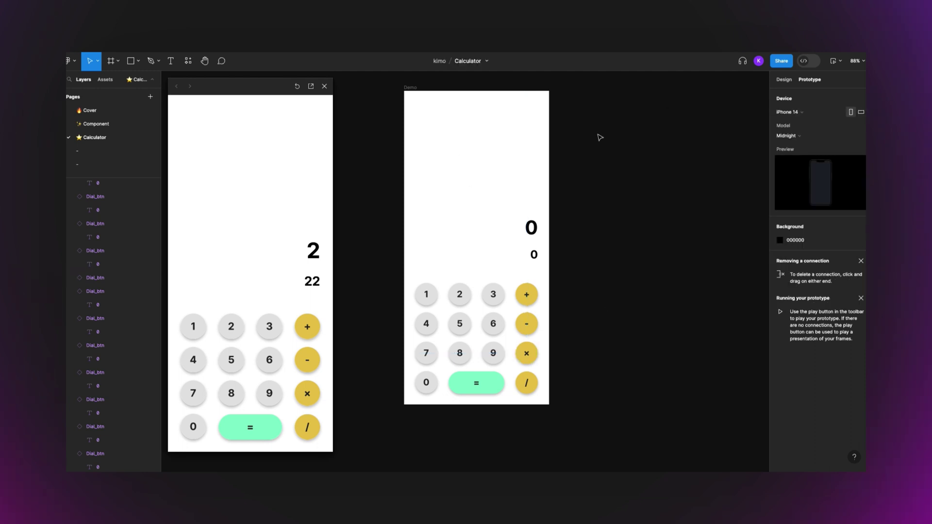
Restart the preview and test chained multiplication by entering 2 × 2 × 4 ×
{"action": "left_click", "coordinate": [298, 86]}
{"action": "left_click", "coordinate": [232, 327]}
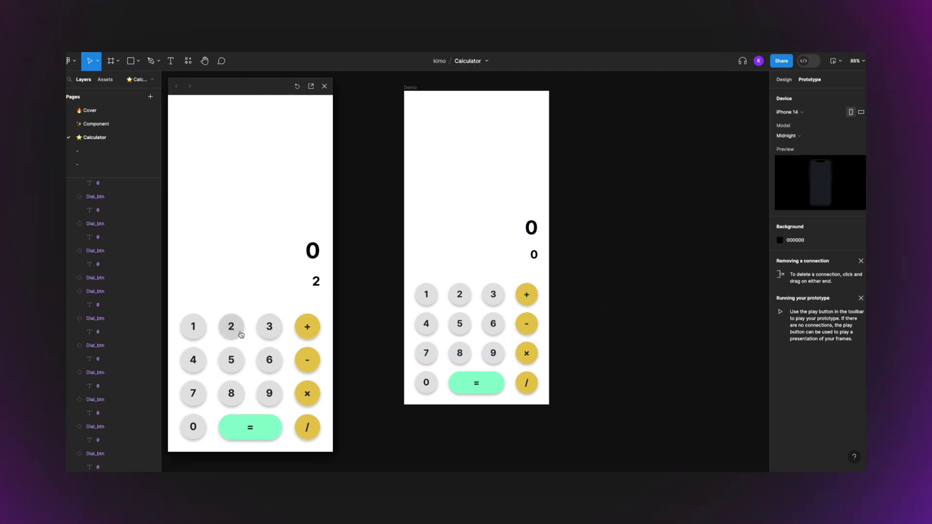
{"action": "left_click", "coordinate": [309, 397]}
{"action": "left_click", "coordinate": [231, 327]}
{"action": "left_click", "coordinate": [309, 395]}
{"action": "left_click", "coordinate": [197, 361]}
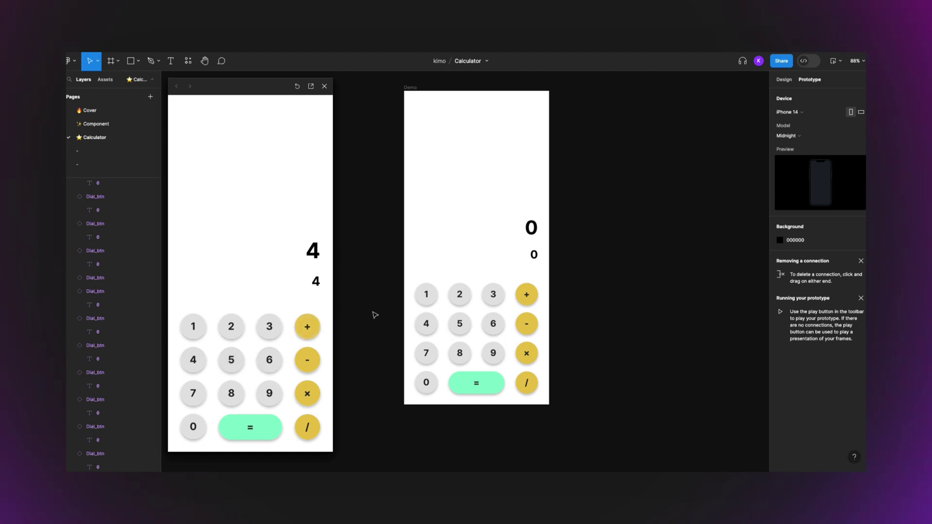
{"action": "left_click", "coordinate": [308, 394]}
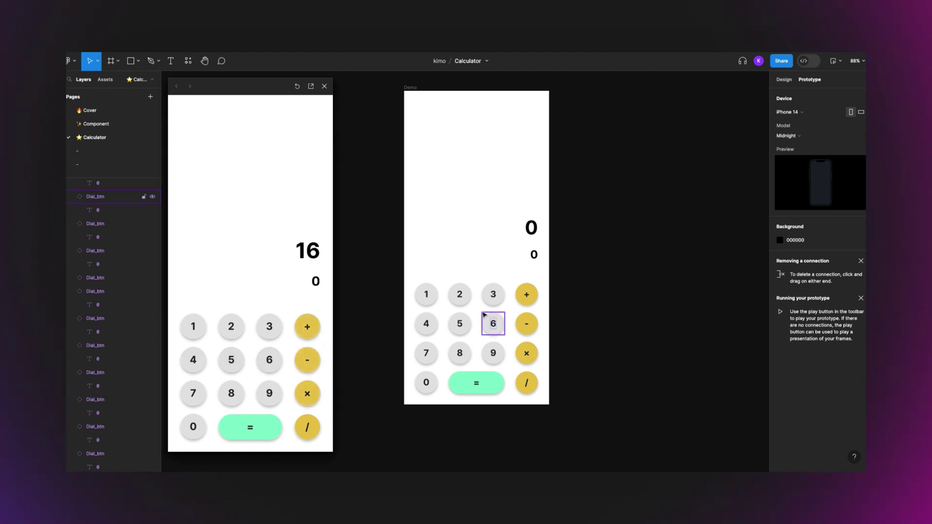
Add an on-tap Conditional interaction to the / key
{"action": "left_click", "coordinate": [531, 386]}
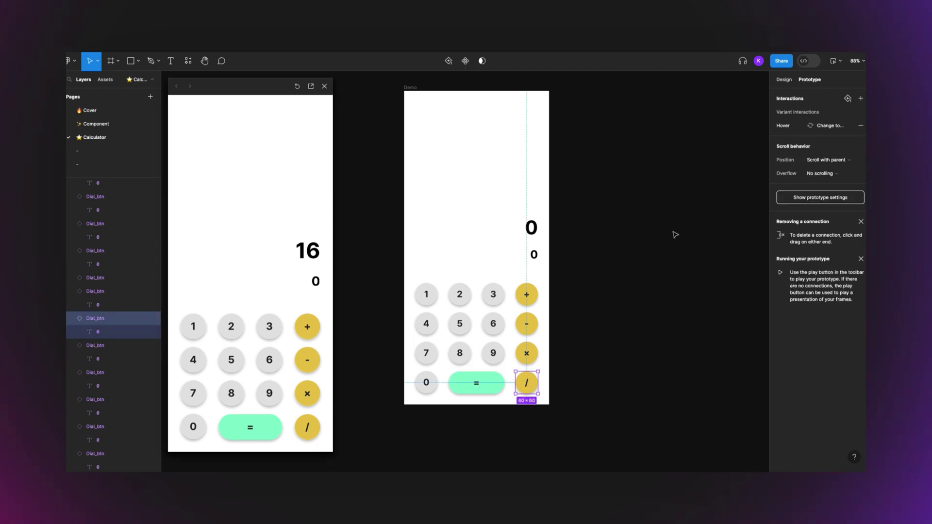
{"action": "left_click", "coordinate": [860, 99]}
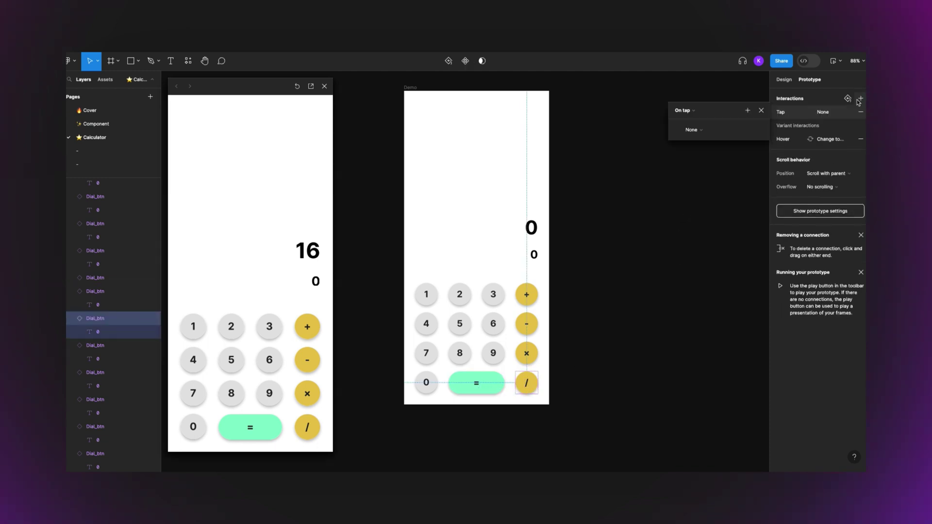
{"action": "left_click", "coordinate": [699, 132]}
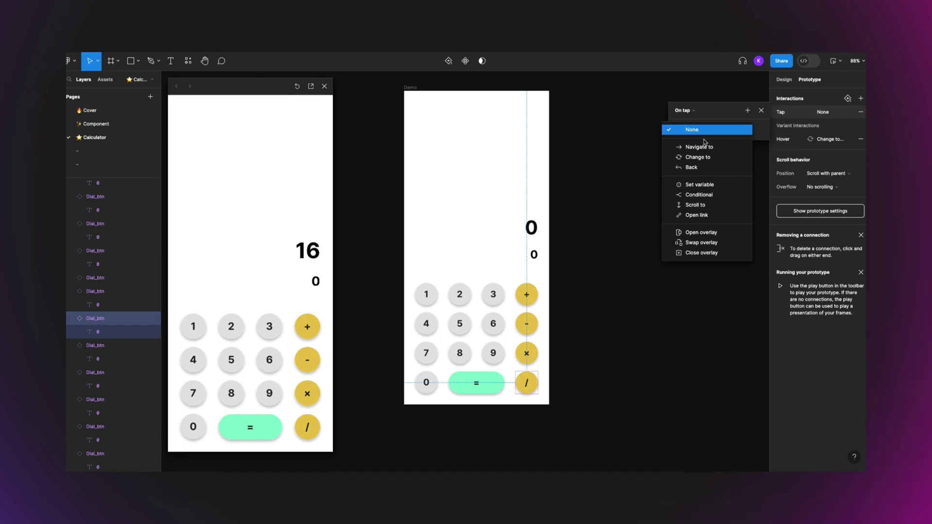
{"action": "left_click", "coordinate": [701, 195]}
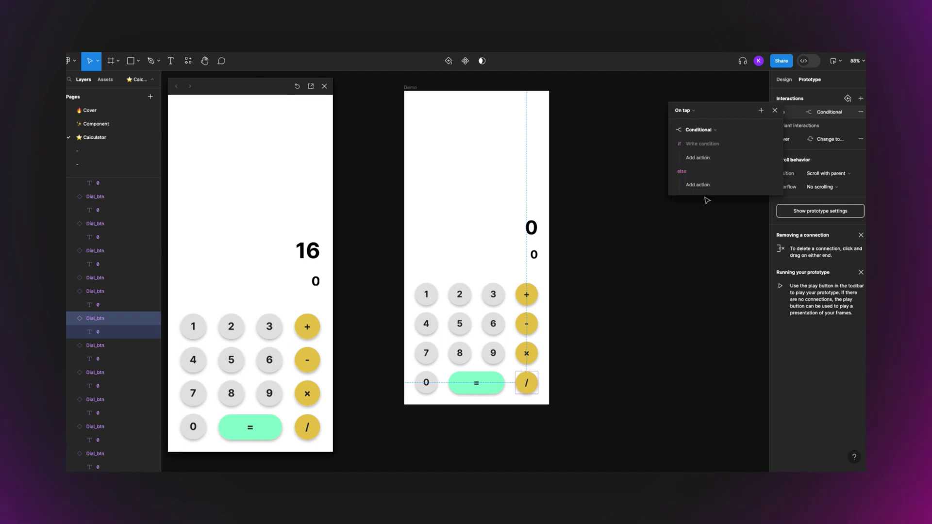
Set the / key's if condition to display != 0
{"action": "left_click", "coordinate": [714, 145]}
{"action": "scroll", "coordinate": [718, 204], "scroll_direction": "down", "scroll_amount": 3}
{"action": "left_click", "coordinate": [704, 272]}
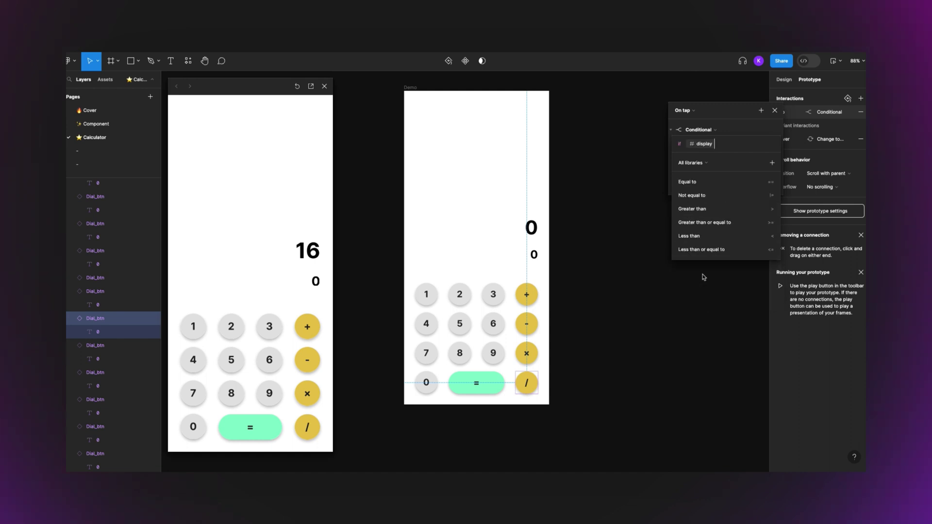
{"action": "left_click", "coordinate": [703, 196]}
{"action": "scroll", "coordinate": [714, 250], "scroll_direction": "down", "scroll_amount": 3}
{"action": "type", "text": "0"}
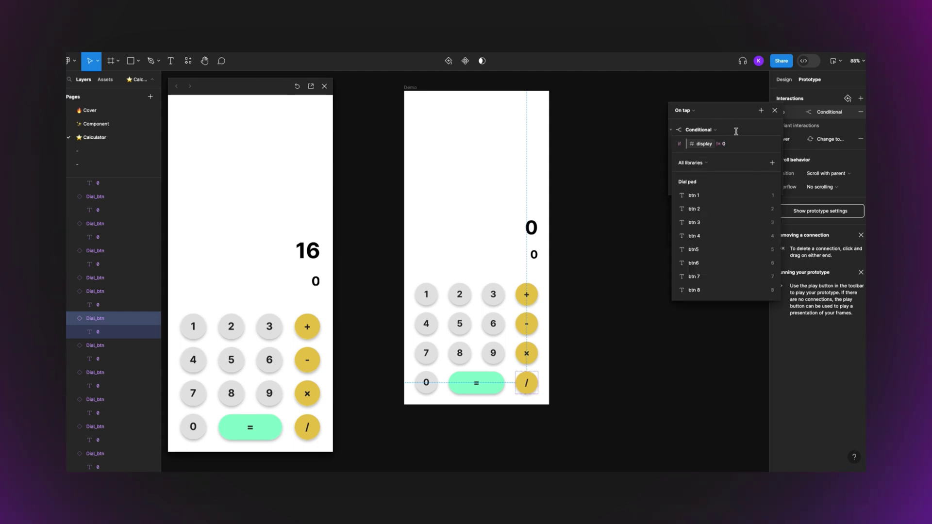
{"action": "left_click", "coordinate": [675, 124]}
Add a Set variable action to the / key's if branch that sets display to display / user input
{"action": "left_click", "coordinate": [698, 158]}
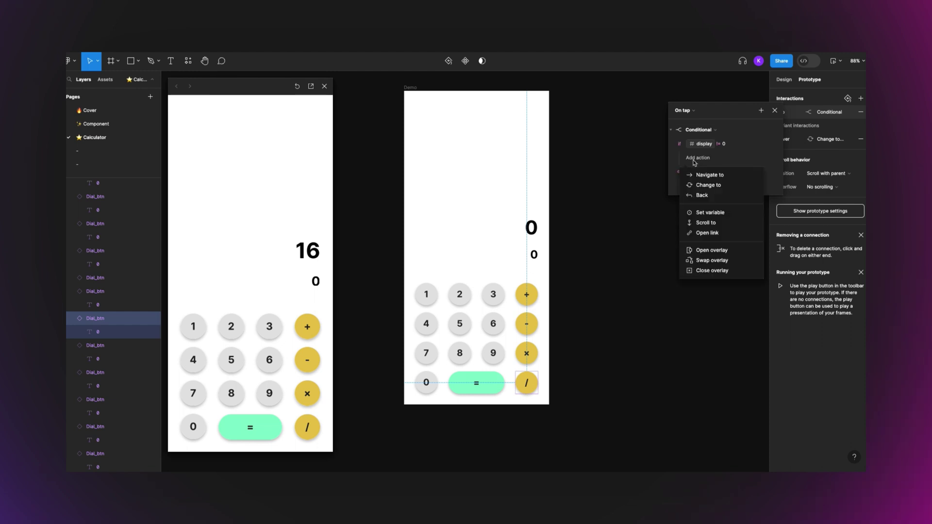
{"action": "left_click", "coordinate": [708, 213]}
{"action": "scroll", "coordinate": [712, 257], "scroll_direction": "down", "scroll_amount": 5}
{"action": "left_click", "coordinate": [709, 305]}
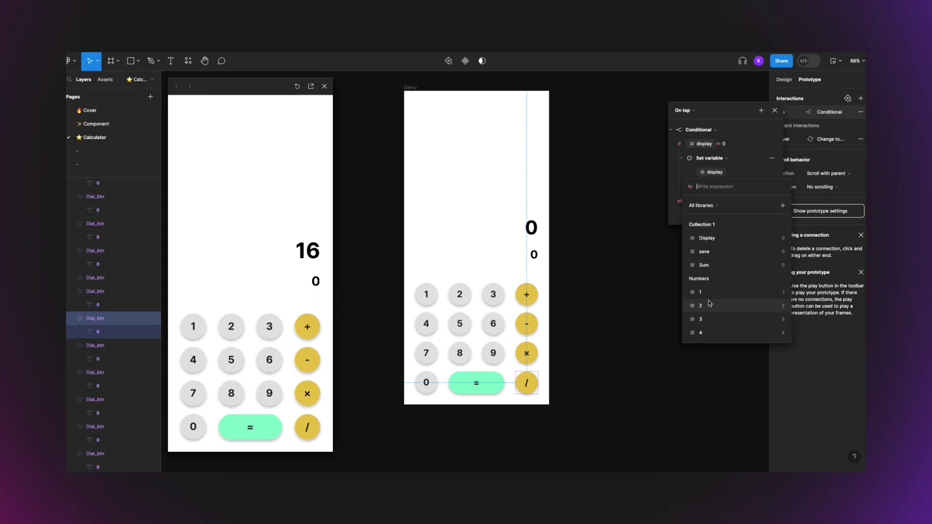
{"action": "scroll", "coordinate": [721, 262], "scroll_direction": "down", "scroll_amount": 5}
{"action": "left_click", "coordinate": [719, 318]}
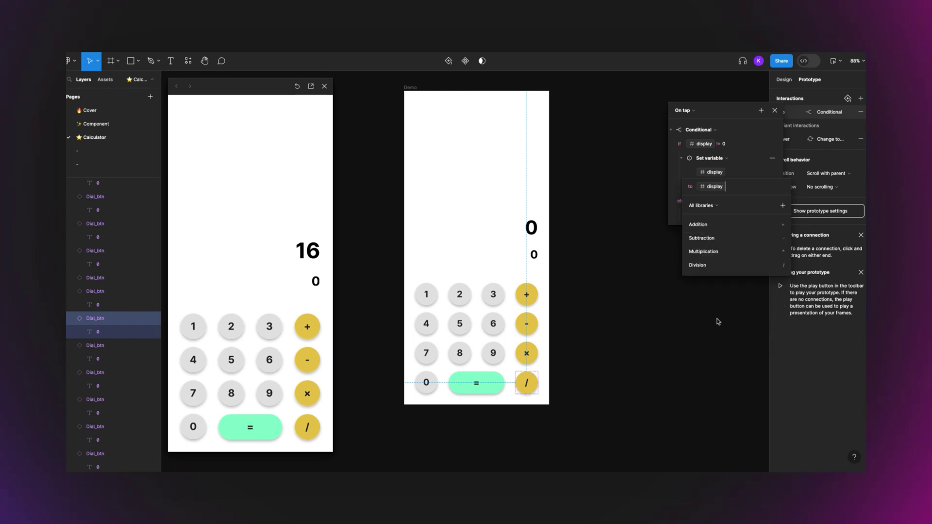
{"action": "left_click", "coordinate": [706, 266]}
{"action": "scroll", "coordinate": [714, 292], "scroll_direction": "down", "scroll_amount": 3}
{"action": "left_click", "coordinate": [714, 305]}
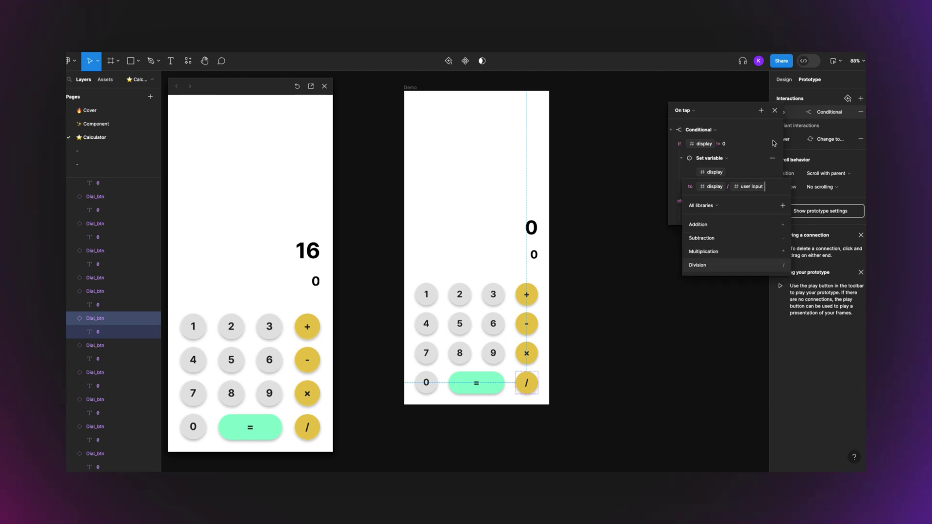
Add a second Set variable action to the / key's if branch that sets user input to 0
{"action": "left_click", "coordinate": [772, 143]}
{"action": "left_click", "coordinate": [773, 143]}
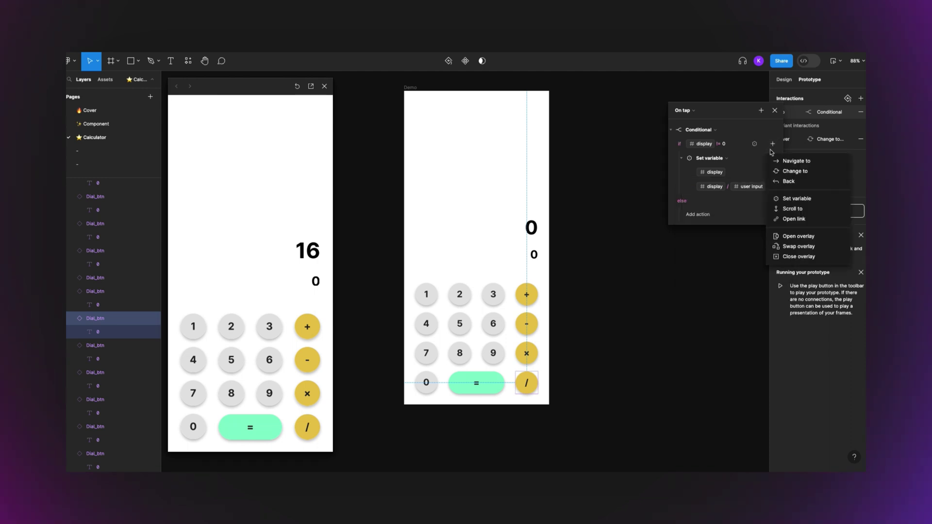
{"action": "left_click", "coordinate": [784, 200]}
{"action": "scroll", "coordinate": [726, 282], "scroll_direction": "down", "scroll_amount": 5}
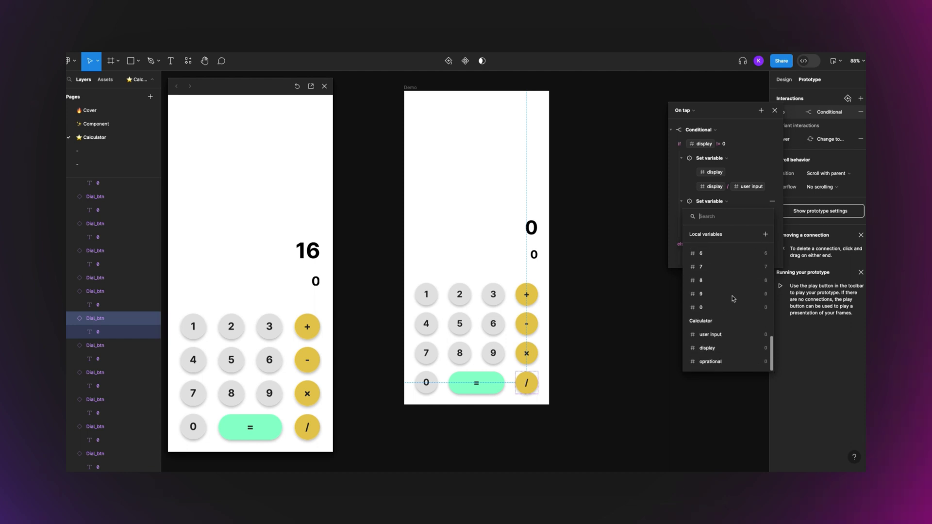
{"action": "left_click", "coordinate": [714, 336]}
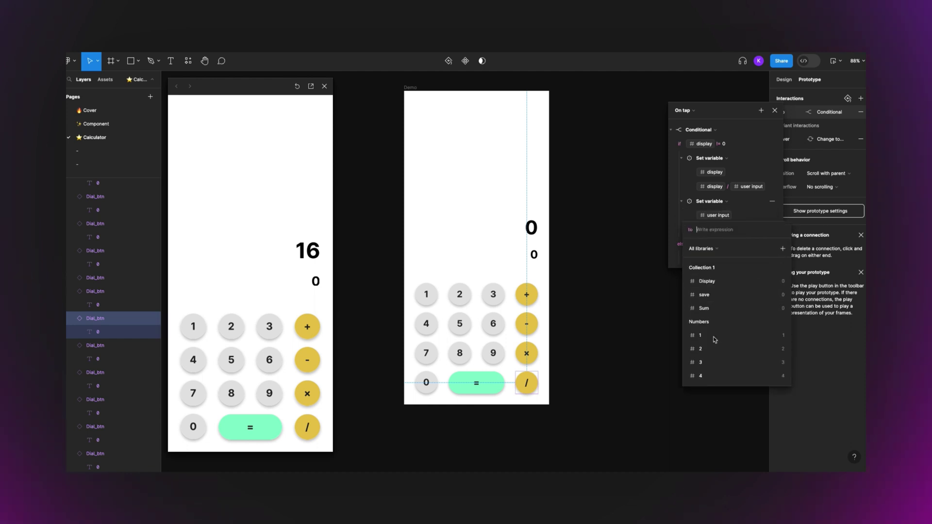
{"action": "type", "text": "0"}
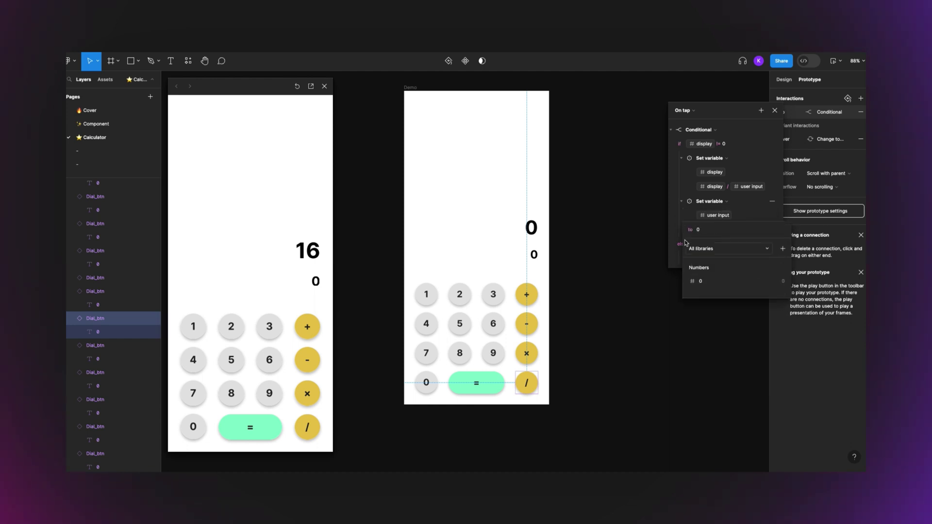
{"action": "key", "text": "Return"}
Add a Set variable action to the / key's else branch that sets display to user input
{"action": "left_click", "coordinate": [698, 257]}
{"action": "scroll", "coordinate": [705, 314], "scroll_direction": "up", "scroll_amount": 1}
{"action": "scroll", "coordinate": [704, 314], "scroll_direction": "down", "scroll_amount": 2}
{"action": "left_click", "coordinate": [698, 257]}
{"action": "left_click", "coordinate": [697, 354]}
{"action": "scroll", "coordinate": [721, 358], "scroll_direction": "down", "scroll_amount": 3}
{"action": "scroll", "coordinate": [721, 358], "scroll_direction": "down", "scroll_amount": 3}
{"action": "left_click", "coordinate": [707, 403]}
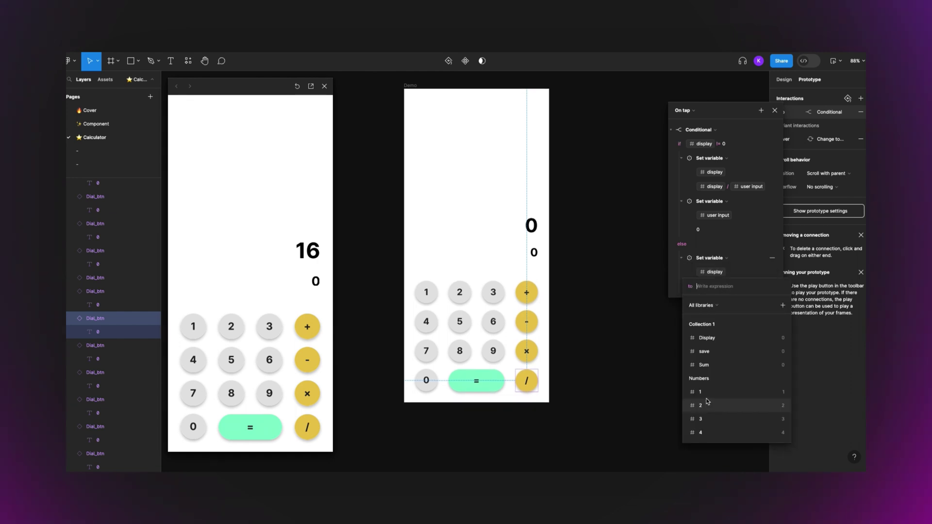
{"action": "scroll", "coordinate": [710, 402], "scroll_direction": "down", "scroll_amount": 3}
{"action": "left_click", "coordinate": [710, 407]}
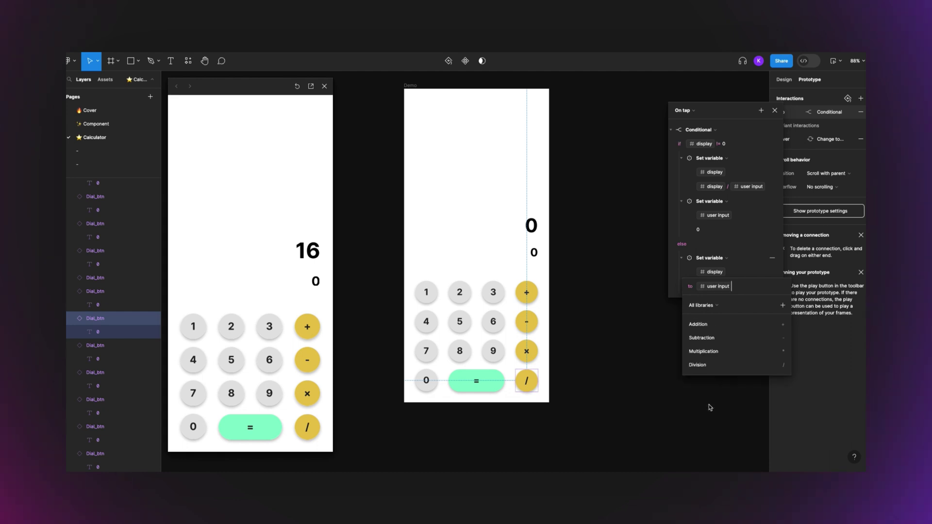
Add a second Set variable action to the / key's else branch that sets user input to 0
{"action": "left_click", "coordinate": [772, 244]}
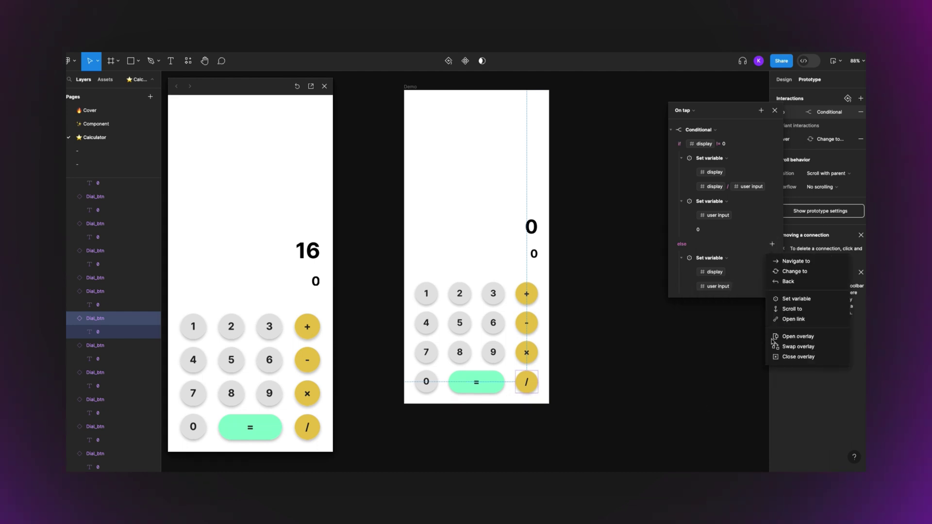
{"action": "left_click", "coordinate": [795, 299]}
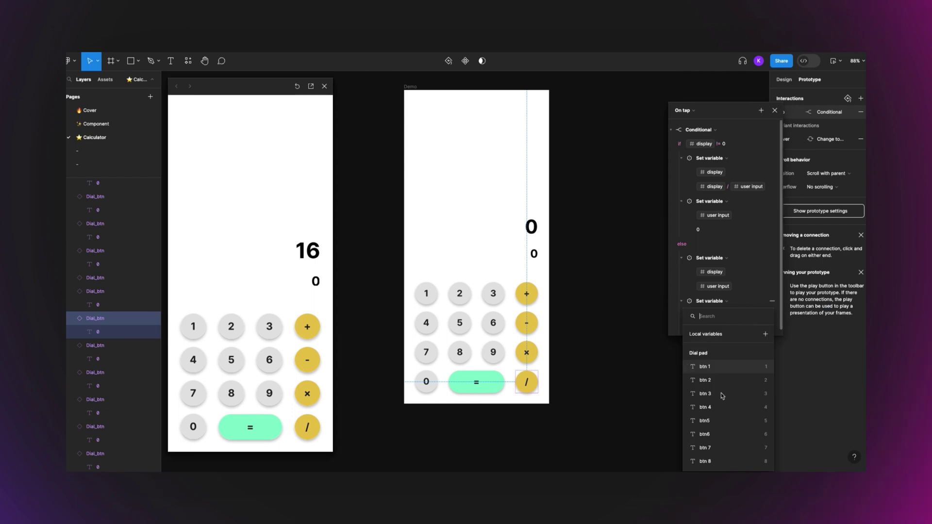
{"action": "scroll", "coordinate": [716, 432], "scroll_direction": "down", "scroll_amount": 5}
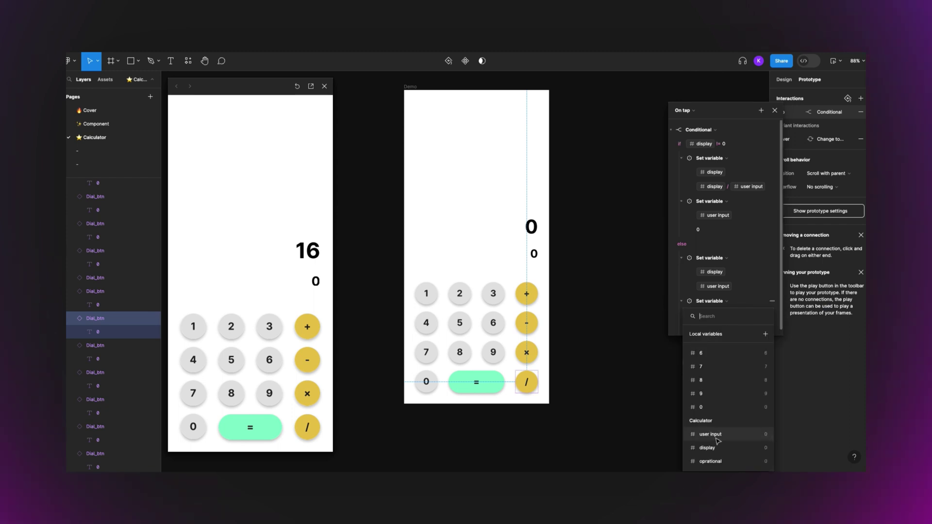
{"action": "left_click", "coordinate": [710, 434]}
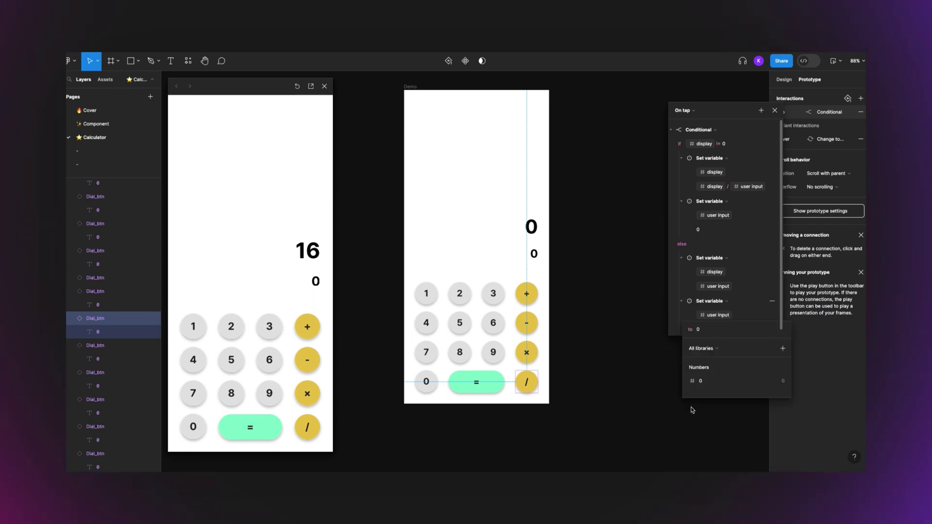